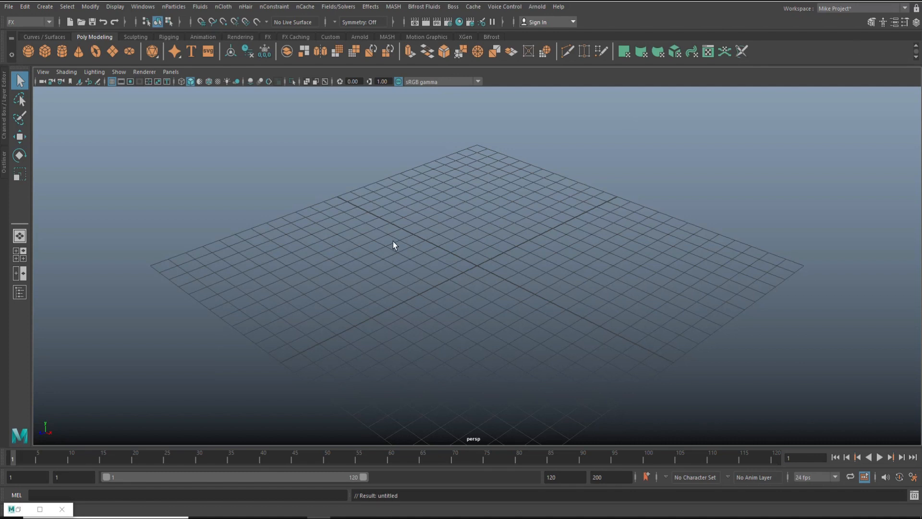
Create a polygon plane at the origin and scale it uniformly to cover the whole grid as a floor.
{"action": "left_click_drag", "start_coordinate": [278, 257], "coordinate": [178, 139], "text": "alt"}
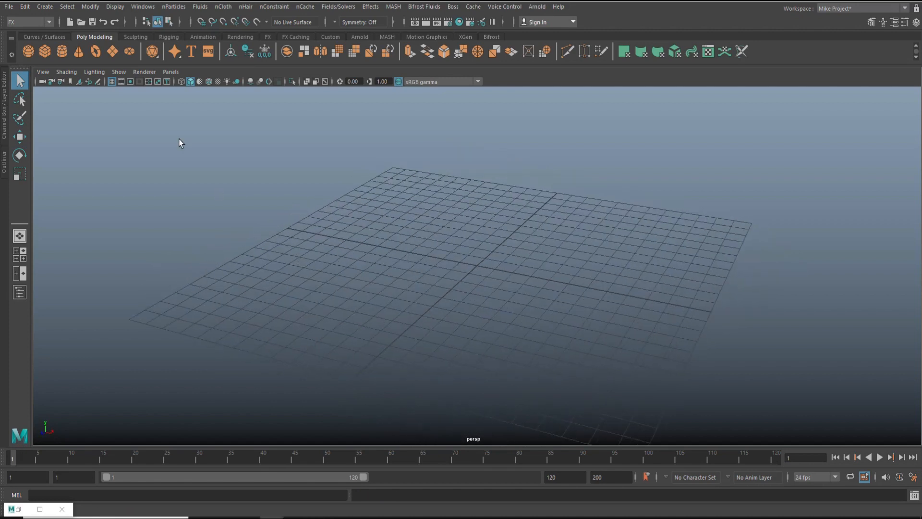
{"action": "left_click", "coordinate": [112, 51]}
{"action": "key", "text": "r"}
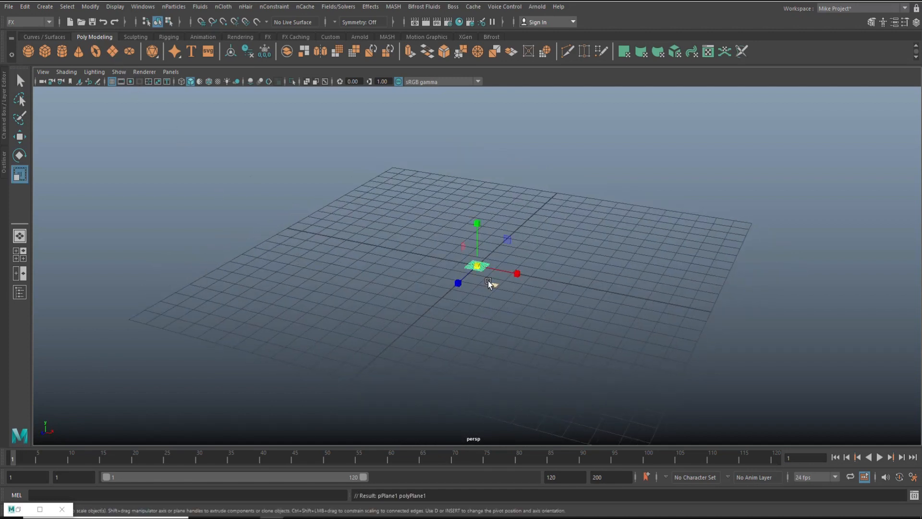
{"action": "left_click_drag", "start_coordinate": [477, 266], "coordinate": [791, 325]}
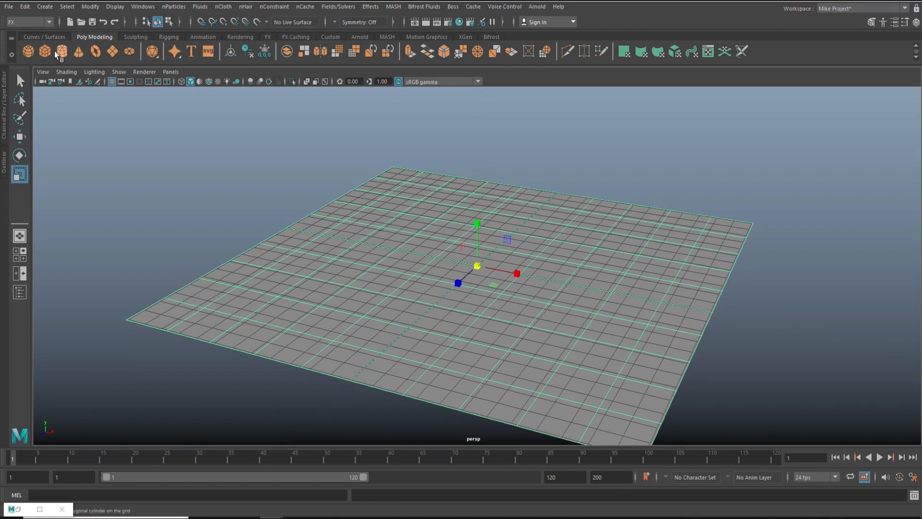
Create a polygon sphere and raise it vertically well above the plane.
{"action": "left_click", "coordinate": [28, 51]}
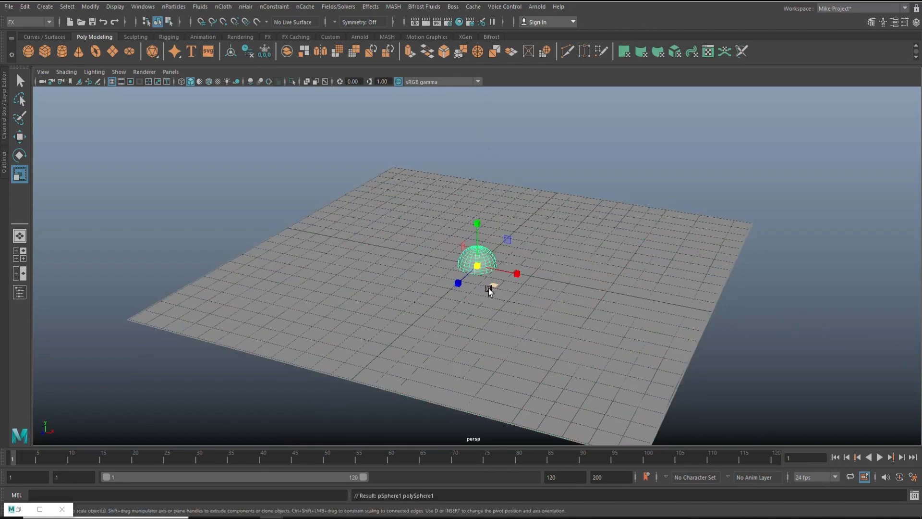
{"action": "key", "text": "w"}
{"action": "left_click_drag", "start_coordinate": [478, 219], "coordinate": [483, 62]}
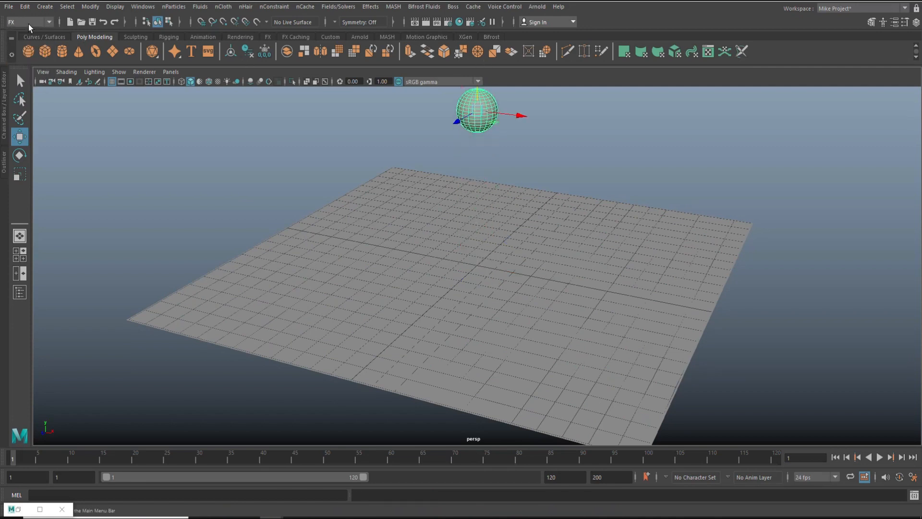
Apply a gravity field to the sphere and make the plane a passive rigid body.
{"action": "left_click", "coordinate": [344, 8]}
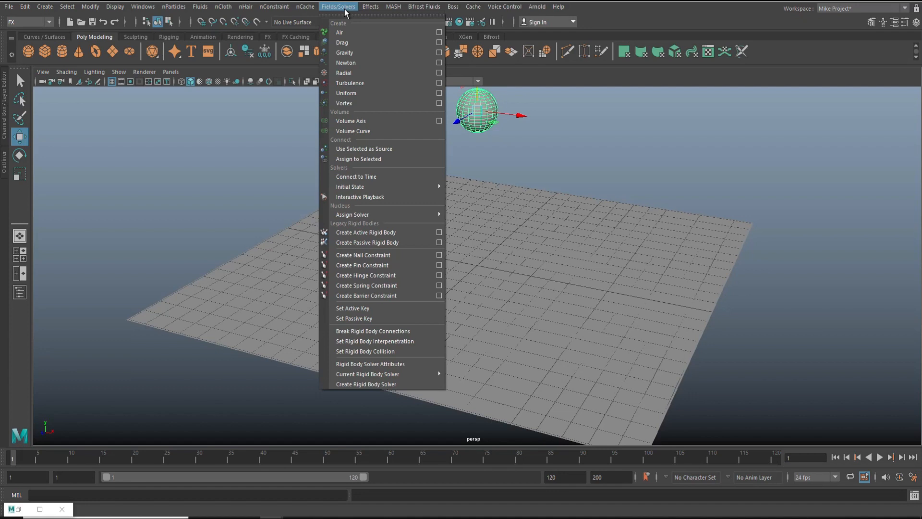
{"action": "left_click", "coordinate": [358, 53]}
{"action": "left_click", "coordinate": [622, 248]}
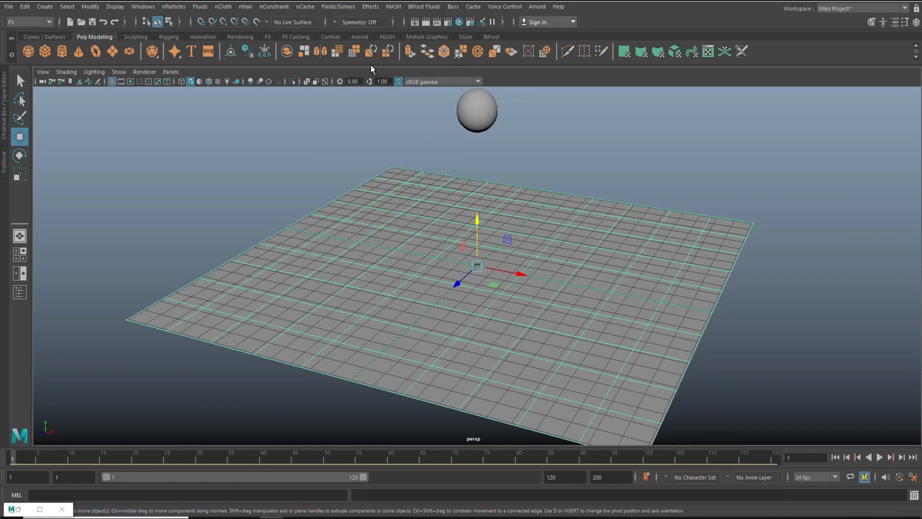
{"action": "left_click", "coordinate": [337, 6]}
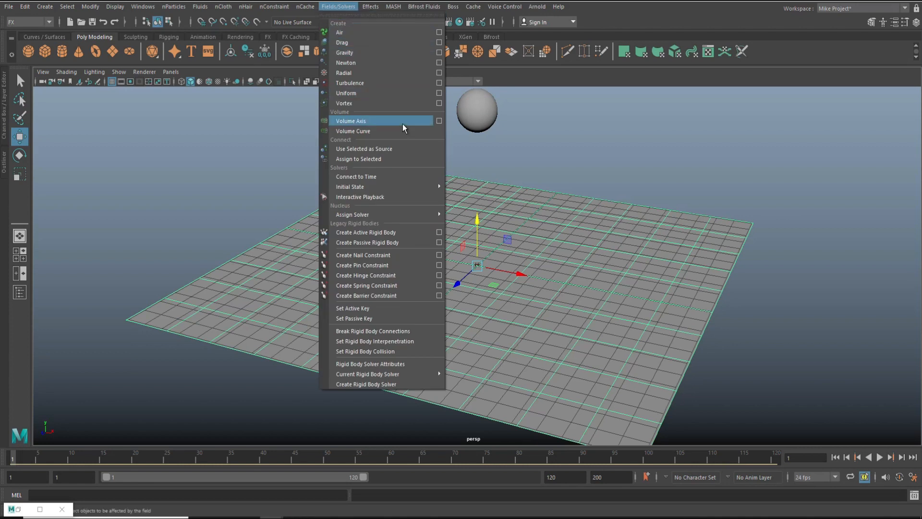
{"action": "left_click", "coordinate": [379, 243]}
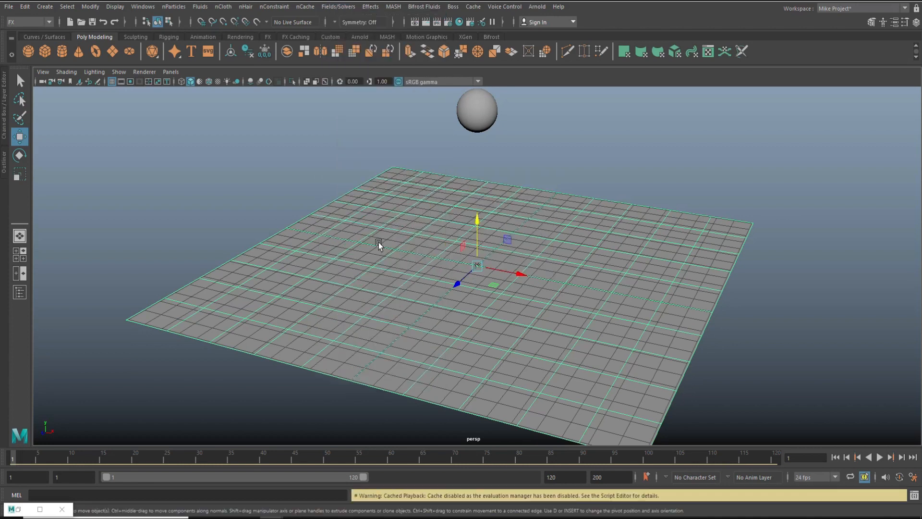
Play the simulation briefly, then set both the playback end and the animation end to frame 100.
{"action": "left_click", "coordinate": [880, 457]}
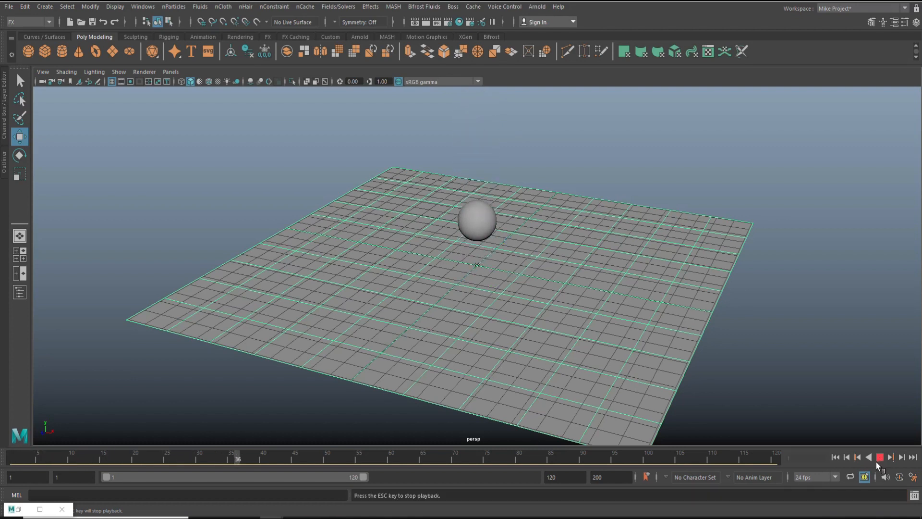
{"action": "left_click", "coordinate": [879, 457]}
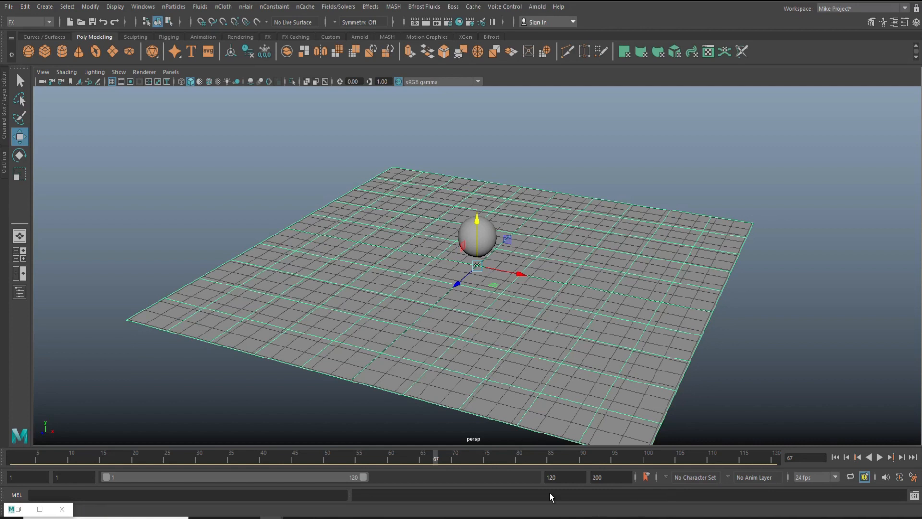
{"action": "left_click", "coordinate": [560, 477]}
{"action": "left_click_drag", "start_coordinate": [560, 477], "coordinate": [545, 480]}
{"action": "left_click_drag", "start_coordinate": [606, 477], "coordinate": [589, 477]}
{"action": "type", "text": "1"}
{"action": "key", "text": "Return"}
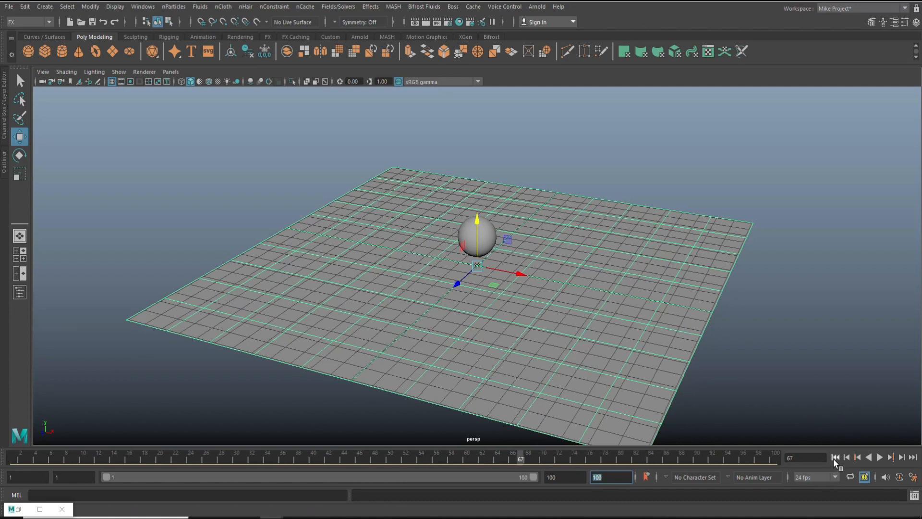
Play the bouncing sphere simulation from the first frame and stop it after watching the bounce.
{"action": "left_click", "coordinate": [834, 458]}
{"action": "left_click", "coordinate": [879, 457]}
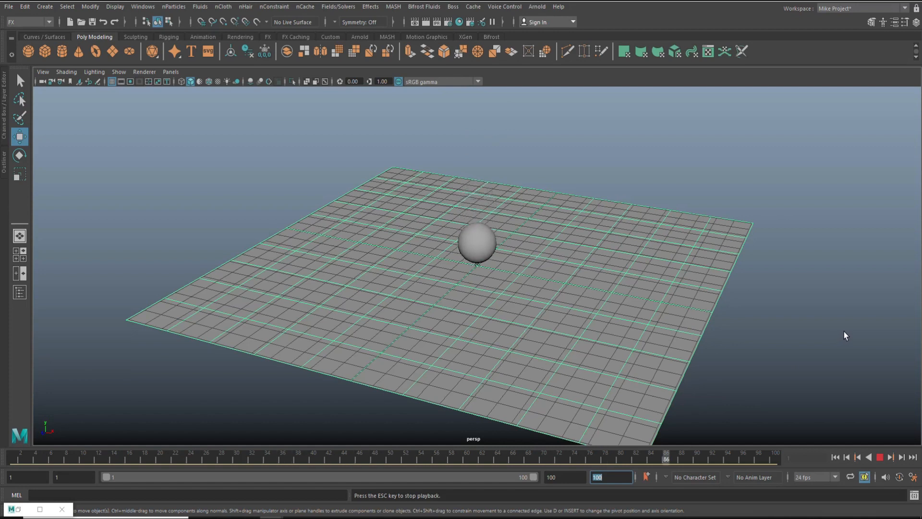
{"action": "left_click", "coordinate": [879, 458]}
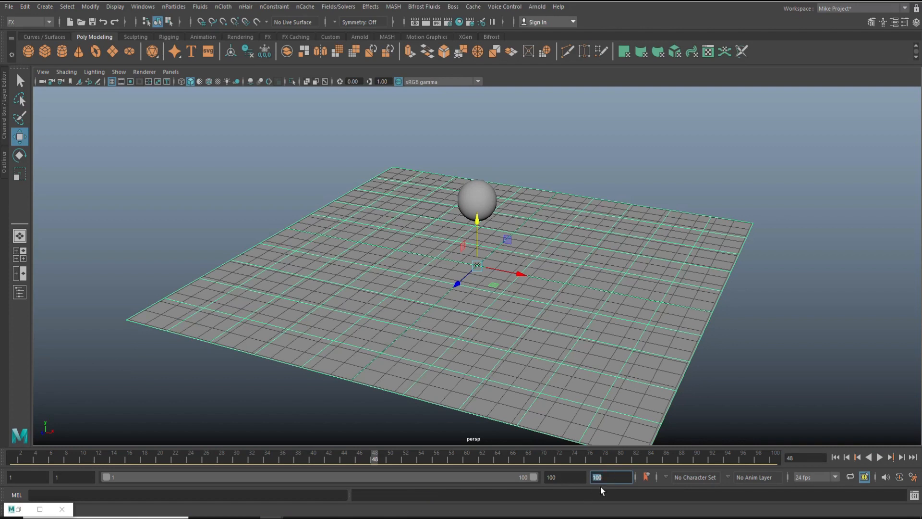
Set the animation end frame to 140 and play the simulation back once more.
{"action": "type", "text": "140"}
{"action": "key", "text": "Return"}
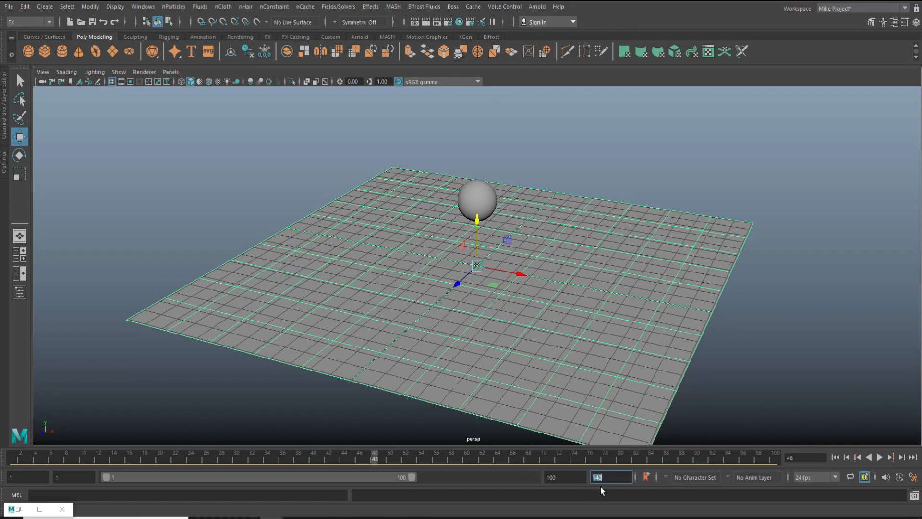
{"action": "left_click", "coordinate": [880, 457]}
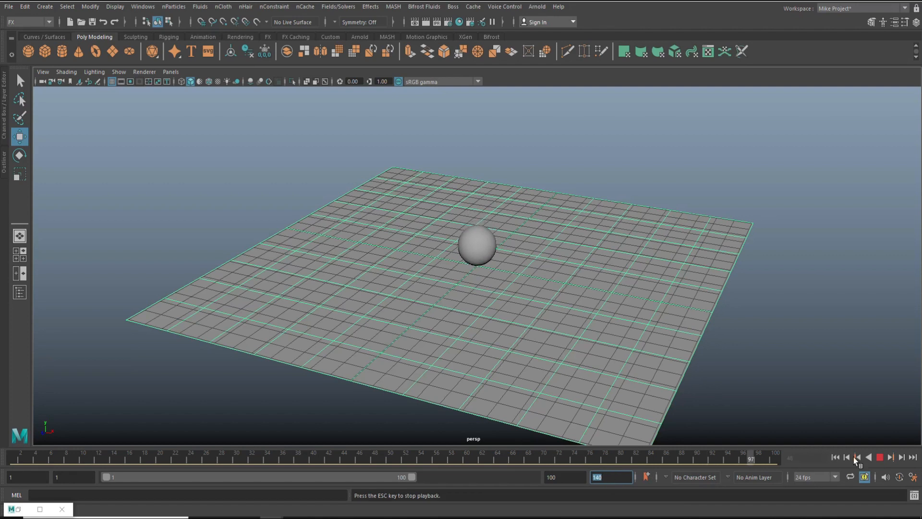
{"action": "left_click", "coordinate": [880, 457]}
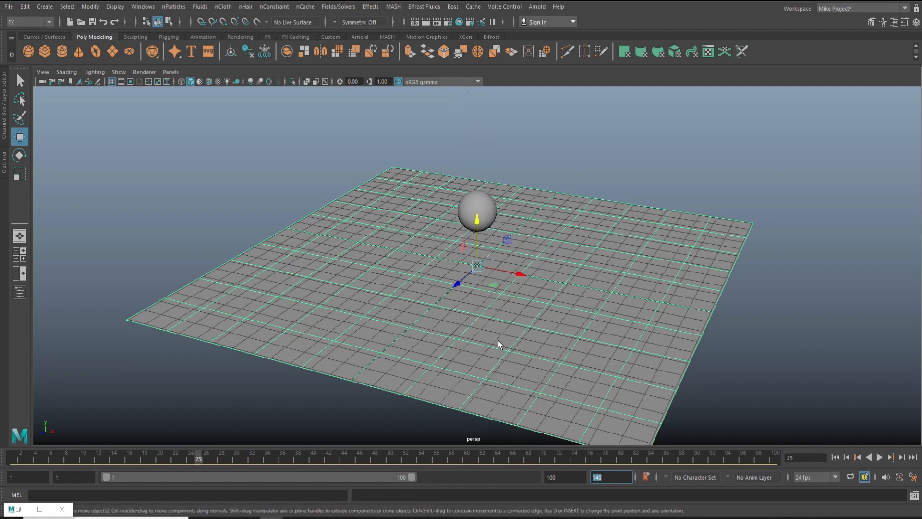
{"action": "left_click_drag", "start_coordinate": [494, 329], "coordinate": [540, 324], "text": "alt"}
{"action": "mouse_move", "coordinate": [500, 347]}
{"action": "left_mouse_down", "text": "alt"}
{"action": "mouse_move", "coordinate": [434, 358]}
{"action": "mouse_move", "coordinate": [468, 341]}
{"action": "mouse_move", "coordinate": [488, 358]}
{"action": "mouse_move", "coordinate": [492, 349]}
{"action": "mouse_move", "coordinate": [492, 359]}
{"action": "left_mouse_up", "text": "alt"}
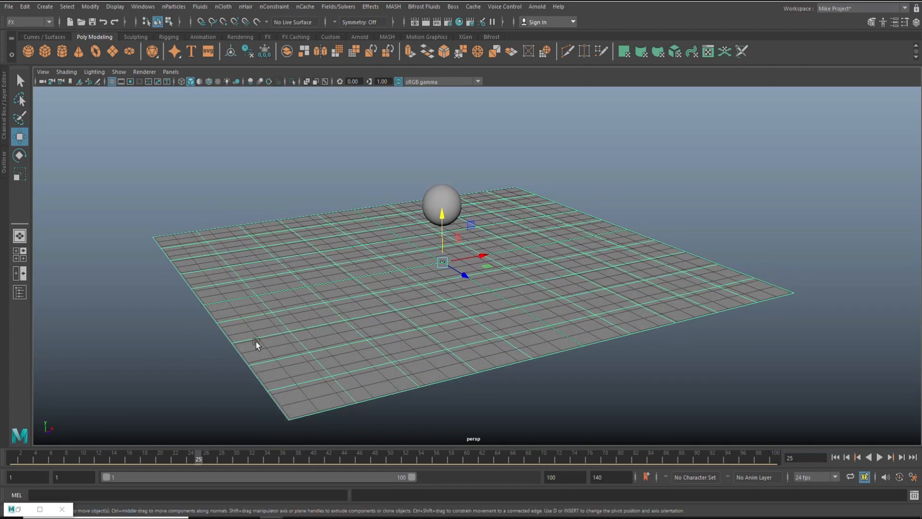
{"action": "left_click", "coordinate": [20, 254]}
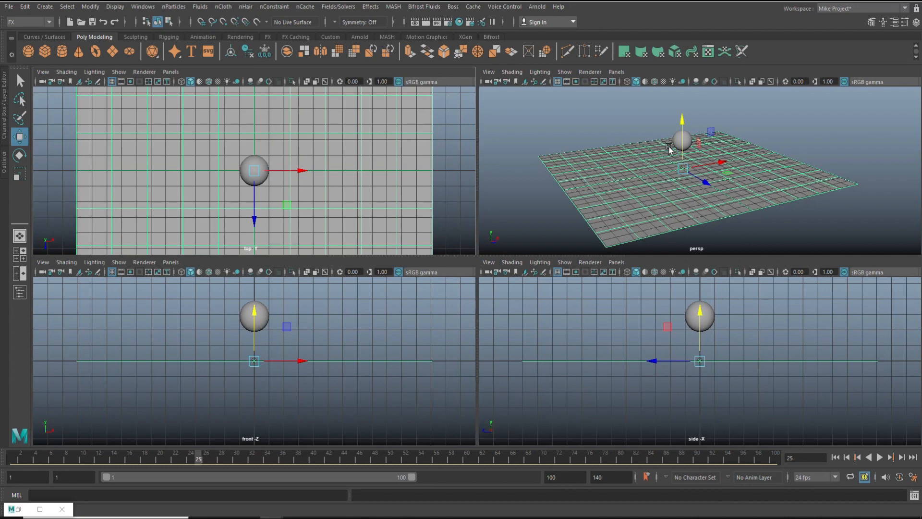
{"action": "key", "text": "space"}
{"action": "left_click_drag", "start_coordinate": [668, 291], "coordinate": [643, 290], "text": "alt"}
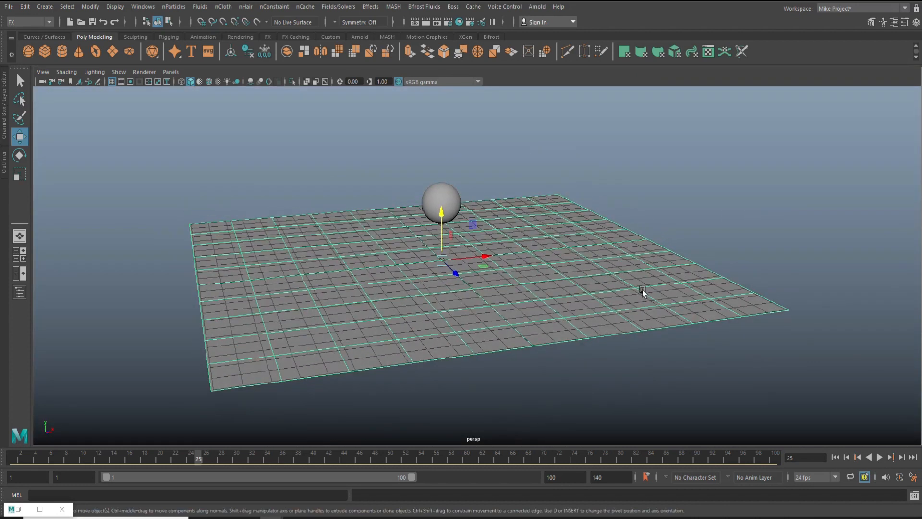
Create a camera, move it back about 15.4 units along Z past the plane's edge, and raise it slightly.
{"action": "left_click", "coordinate": [51, 9]}
{"action": "mouse_move", "coordinate": [86, 73]}
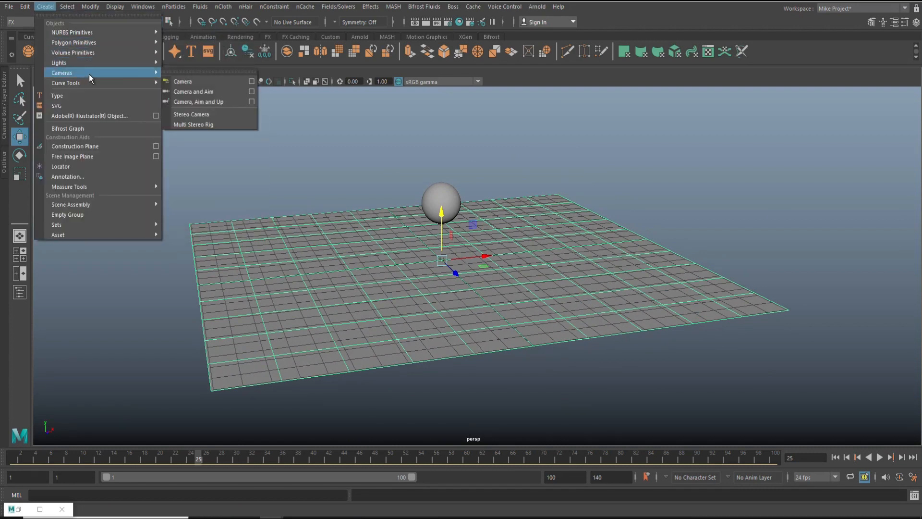
{"action": "left_click", "coordinate": [189, 82]}
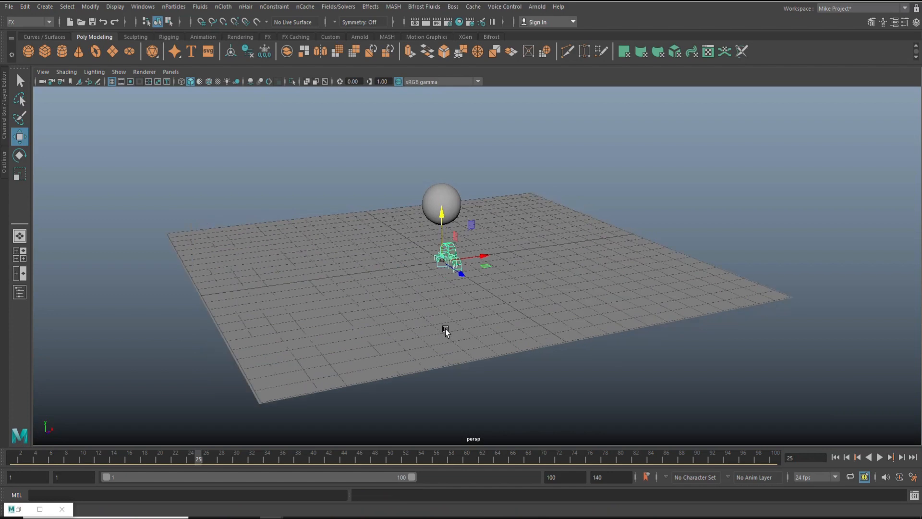
{"action": "left_click_drag", "start_coordinate": [445, 328], "coordinate": [483, 315], "text": "alt"}
{"action": "left_click_drag", "start_coordinate": [490, 275], "coordinate": [827, 335]}
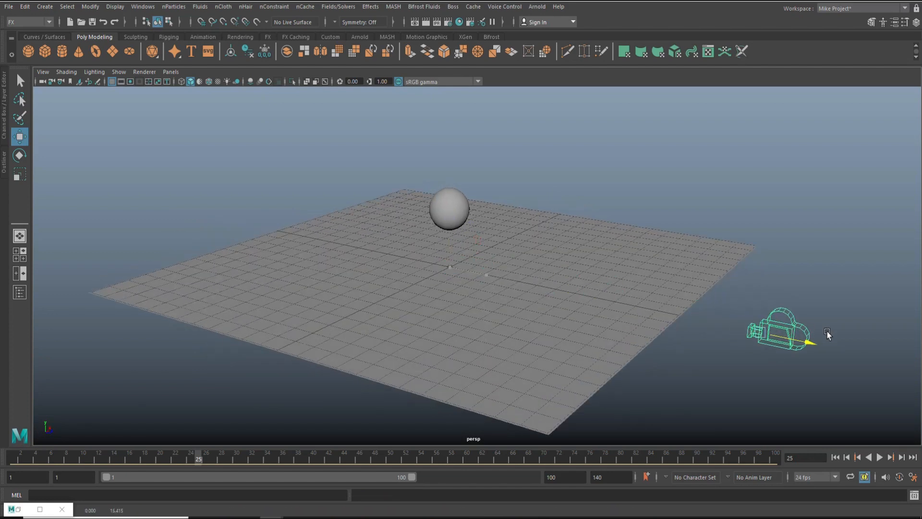
{"action": "left_click_drag", "start_coordinate": [783, 289], "coordinate": [783, 218]}
Look through camera1 in the viewport to check its framing of the sphere and plane.
{"action": "left_click_drag", "start_coordinate": [473, 139], "coordinate": [393, 154], "text": "alt"}
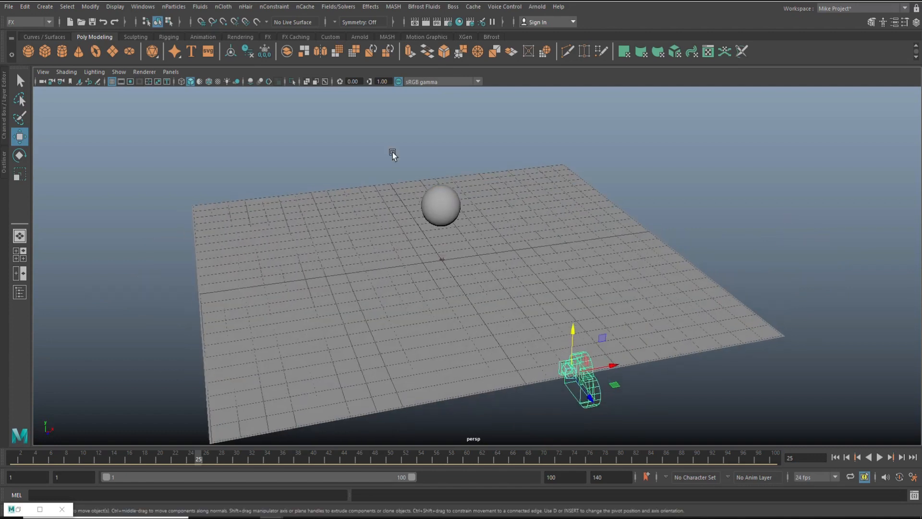
{"action": "left_click", "coordinate": [169, 72]}
{"action": "mouse_move", "coordinate": [190, 82]}
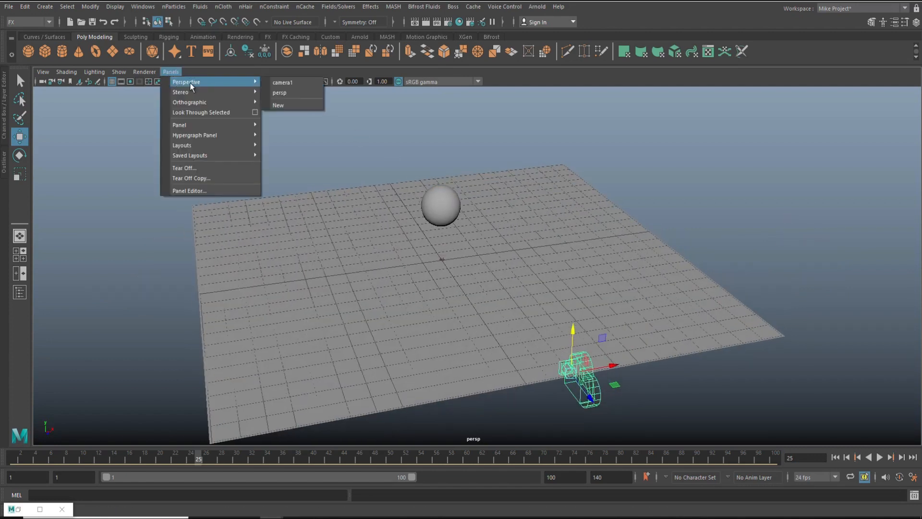
{"action": "left_click", "coordinate": [299, 83]}
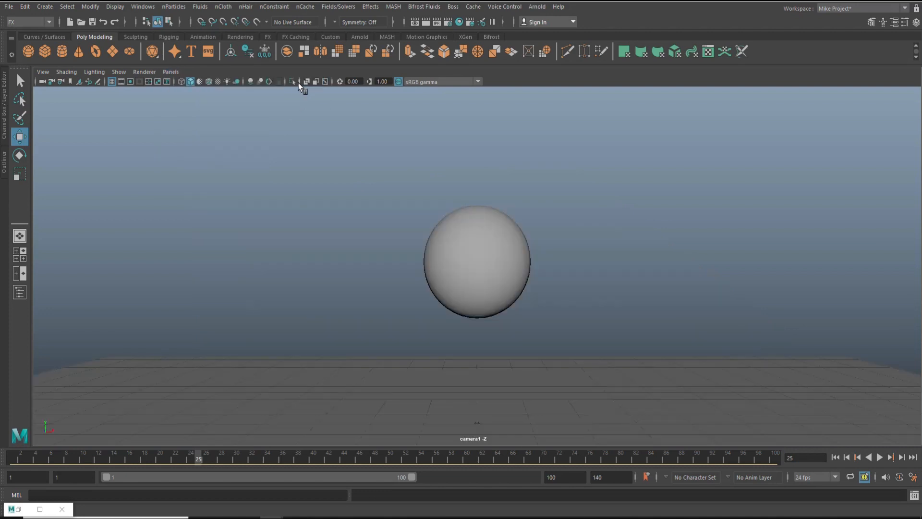
Play the simulation from the first frame through camera1, then stop and rewind to the start.
{"action": "left_click", "coordinate": [834, 458]}
{"action": "left_click", "coordinate": [879, 457]}
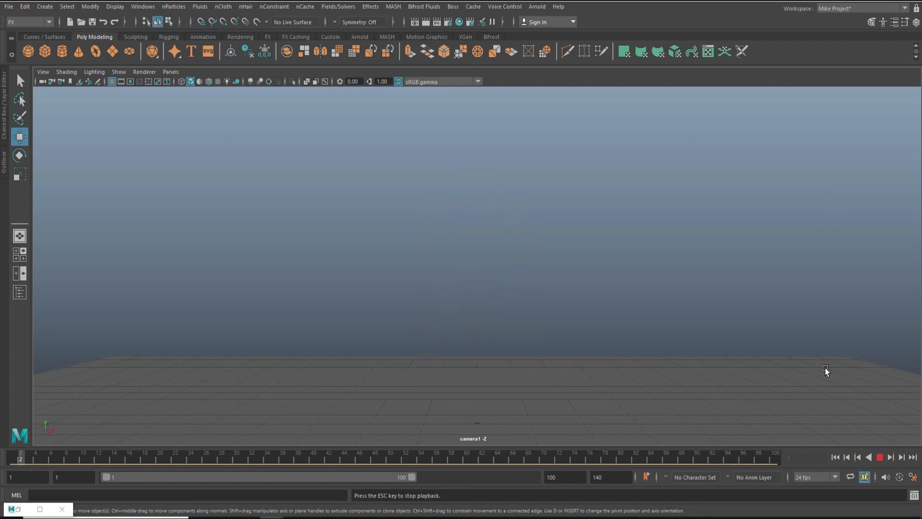
{"action": "left_click", "coordinate": [886, 457]}
{"action": "left_click", "coordinate": [835, 457]}
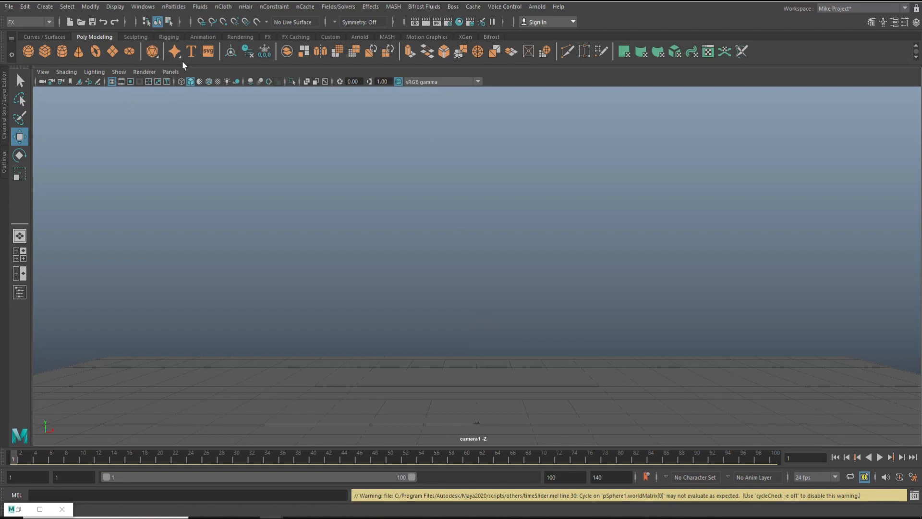
Return to the perspective view and frame the sphere, plane and camera together.
{"action": "left_click", "coordinate": [19, 258]}
{"action": "key", "text": "space"}
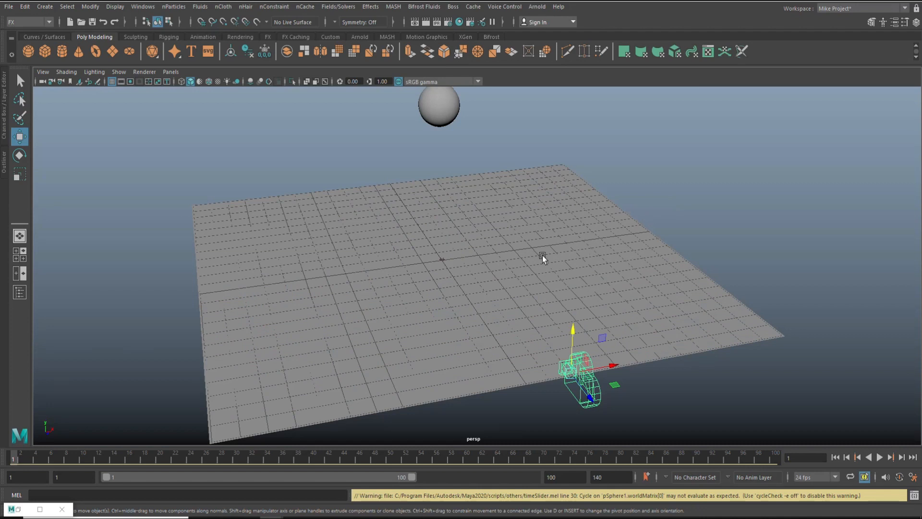
{"action": "left_click_drag", "start_coordinate": [466, 289], "coordinate": [483, 282], "text": "alt"}
{"action": "middle_click_drag", "start_coordinate": [432, 243], "coordinate": [424, 275], "text": "alt"}
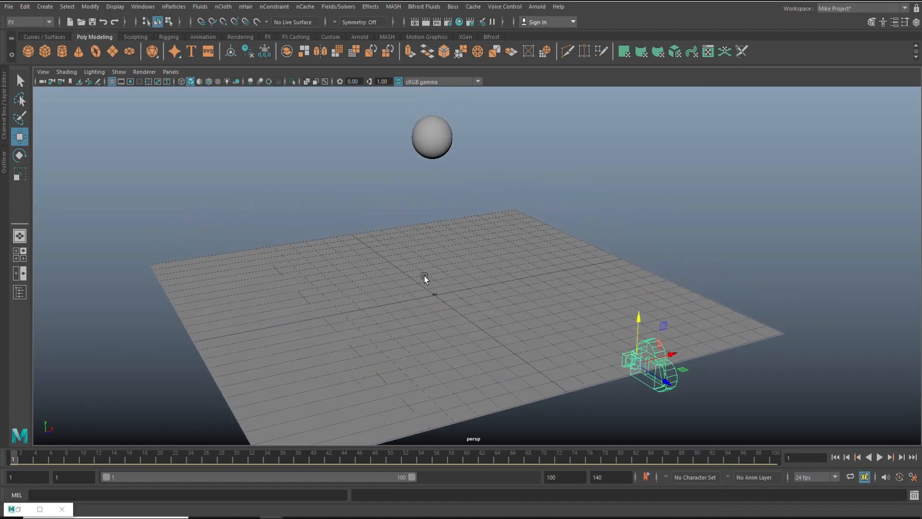
{"action": "scroll", "coordinate": [424, 276], "scroll_direction": "up", "scroll_amount": 2}
{"action": "scroll", "coordinate": [425, 276], "scroll_direction": "down", "scroll_amount": 2}
{"action": "left_click_drag", "start_coordinate": [420, 278], "coordinate": [416, 278], "text": "alt"}
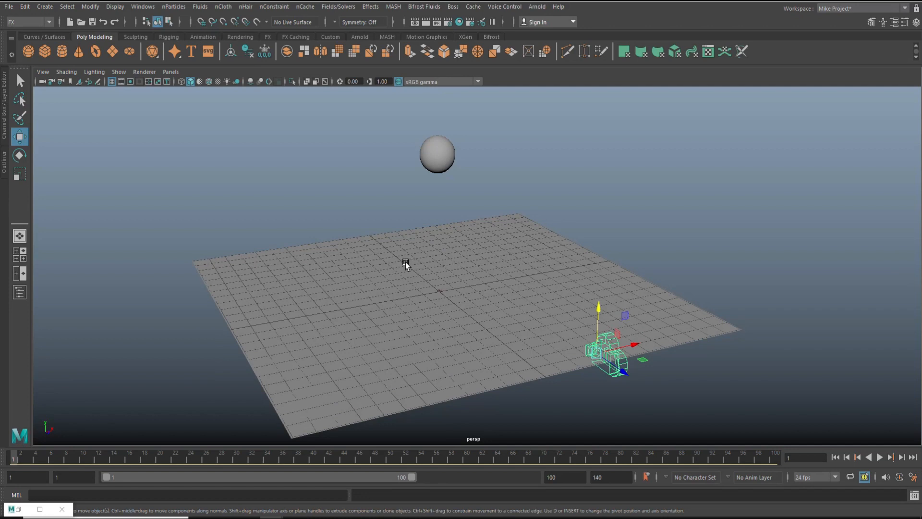
Open the render settings and set the output file name prefix to Bouncingball.
{"action": "left_click", "coordinate": [448, 22]}
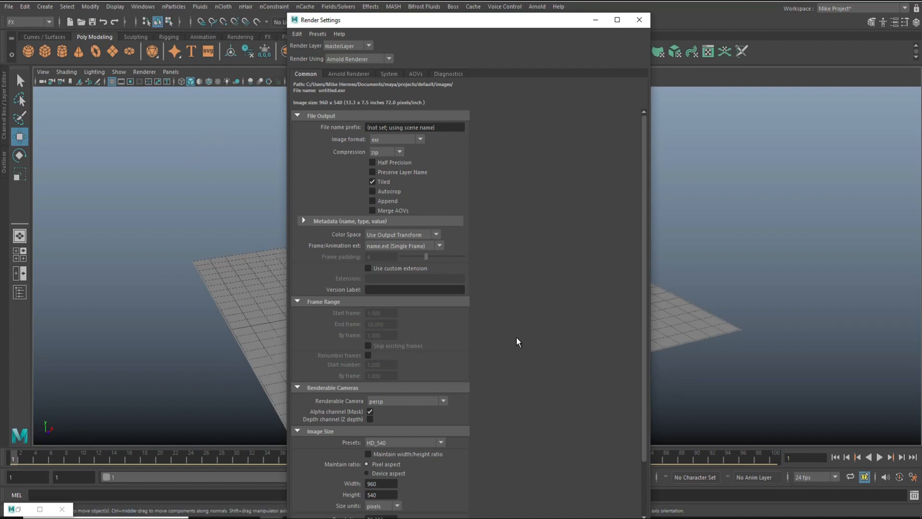
{"action": "left_click", "coordinate": [445, 128]}
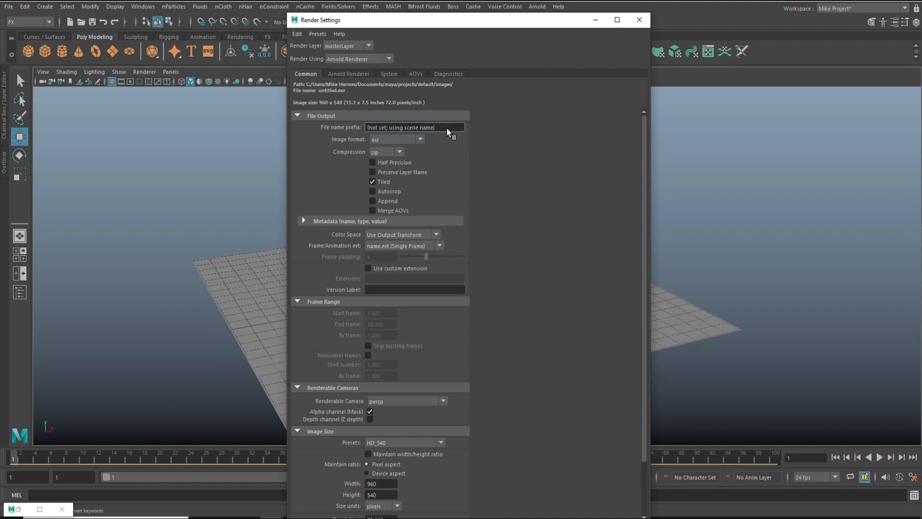
{"action": "left_click_drag", "start_coordinate": [447, 128], "coordinate": [324, 130]}
{"action": "type", "text": "Bpi"}
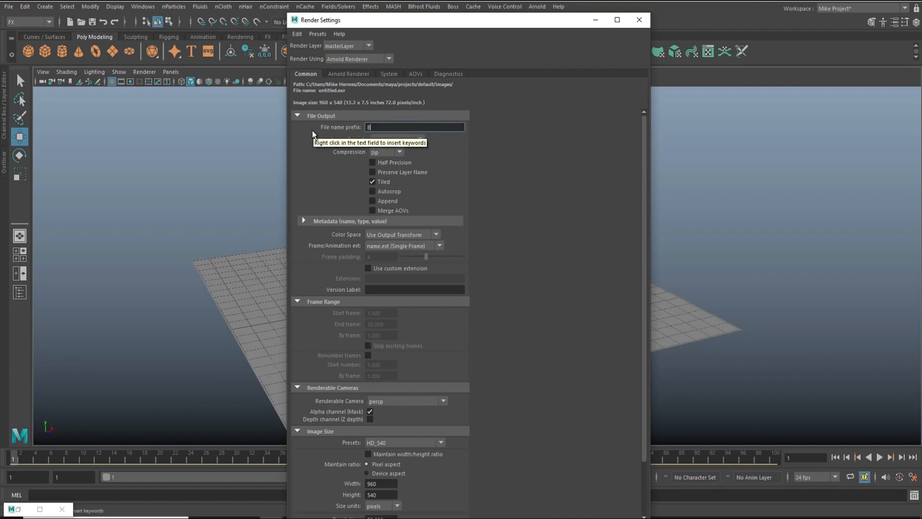
{"action": "key", "text": "BackSpace"}
{"action": "type", "text": "ouncingball"}
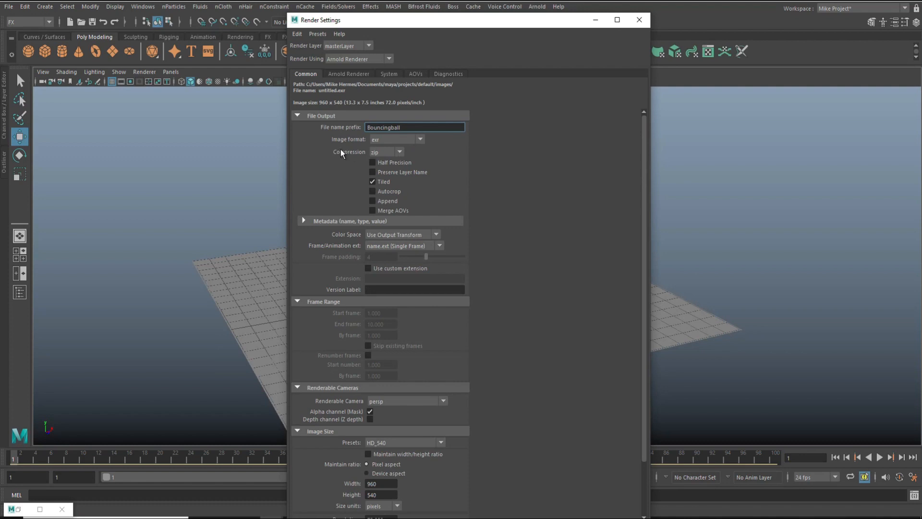
Set the output image format to png and keep the color space on Use View Transform.
{"action": "left_click", "coordinate": [420, 139]}
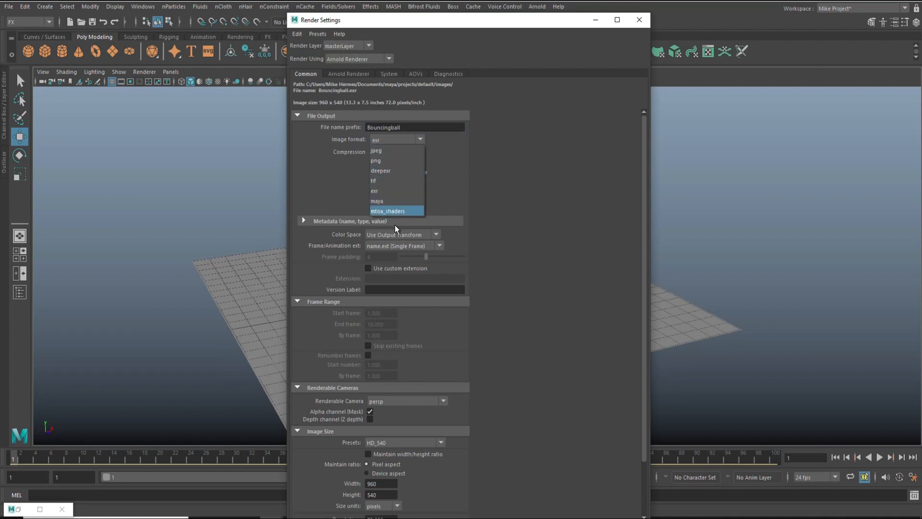
{"action": "left_click", "coordinate": [389, 162]}
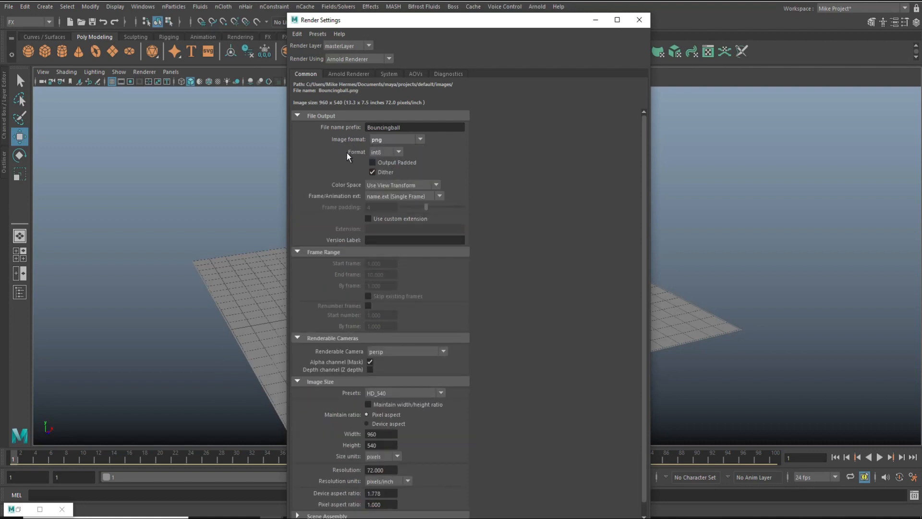
{"action": "left_click", "coordinate": [436, 186]}
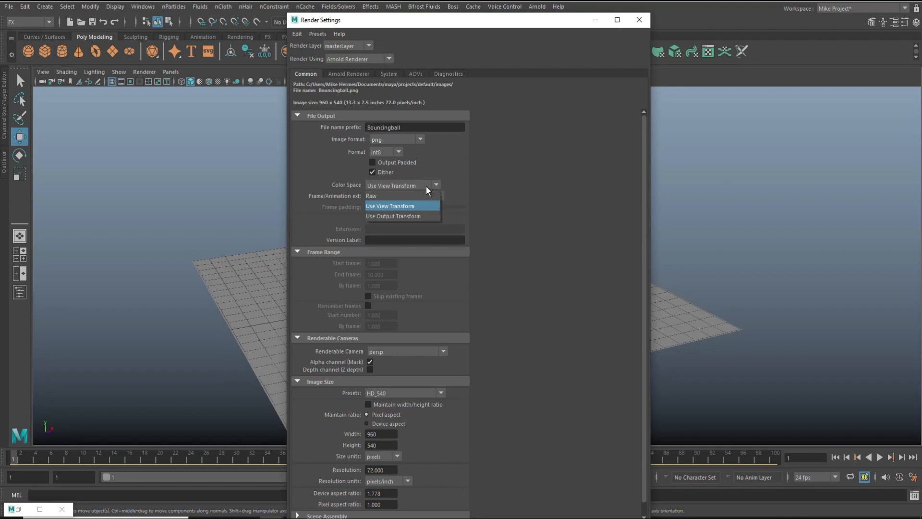
{"action": "left_click", "coordinate": [413, 204]}
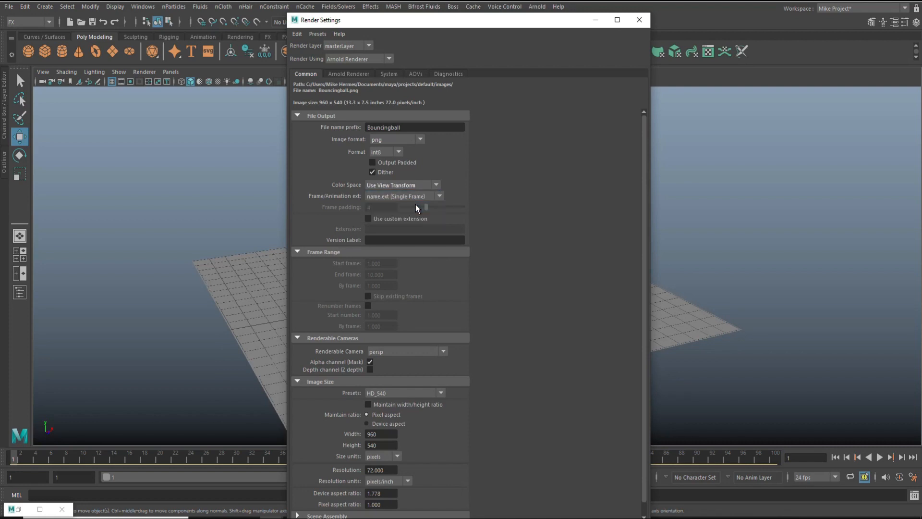
Set the frame/animation extension to name_#.ext and the frame range's end frame to 140.
{"action": "scroll", "coordinate": [497, 216], "scroll_direction": "down", "scroll_amount": 1}
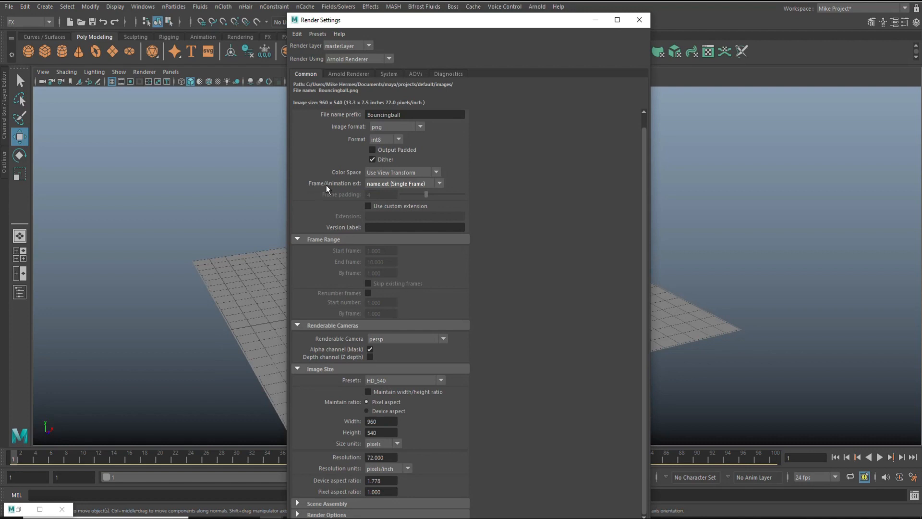
{"action": "left_click", "coordinate": [394, 185]}
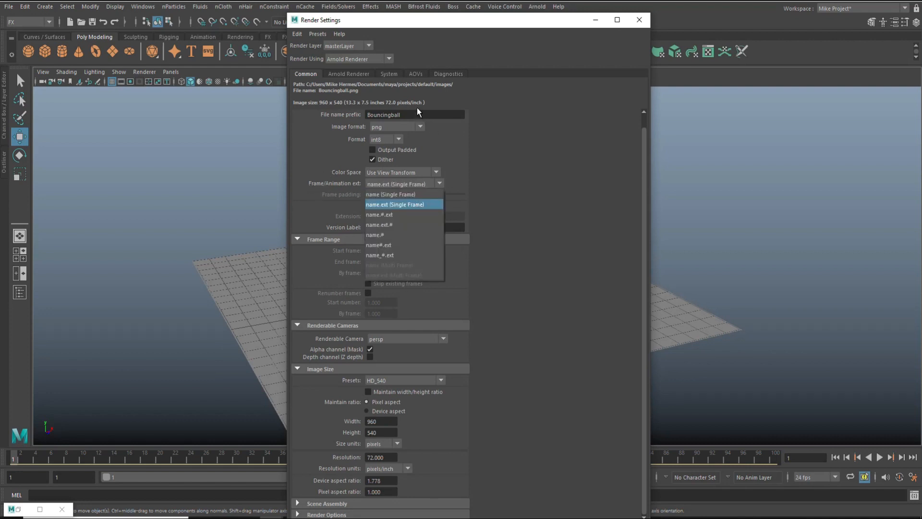
{"action": "left_click", "coordinate": [408, 257]}
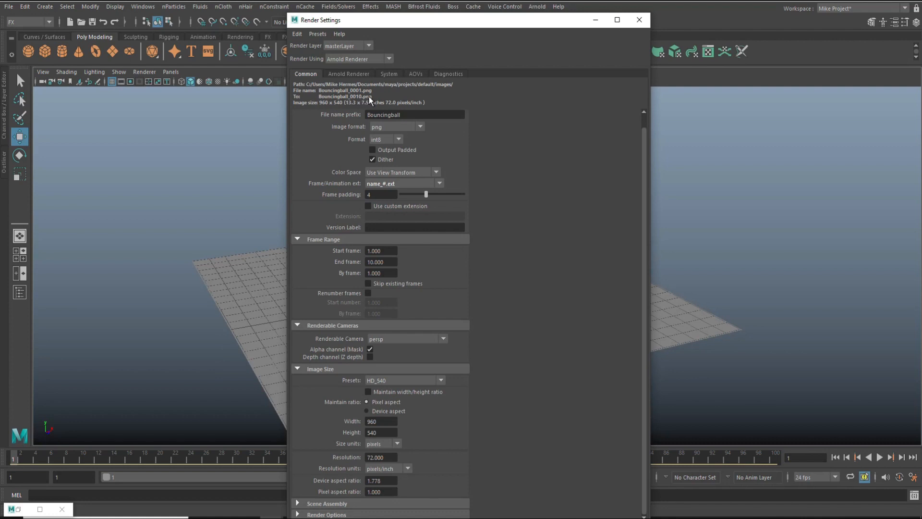
{"action": "left_click", "coordinate": [385, 261]}
{"action": "type", "text": "140"}
{"action": "key", "text": "Return"}
Choose camera1 as the renderable camera and set the image size preset to HD_1080.
{"action": "left_click", "coordinate": [443, 339]}
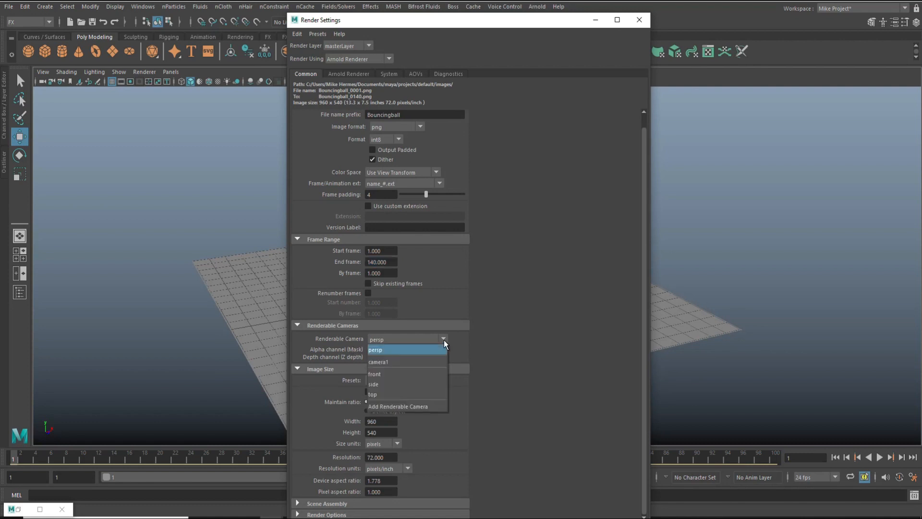
{"action": "left_click", "coordinate": [393, 362]}
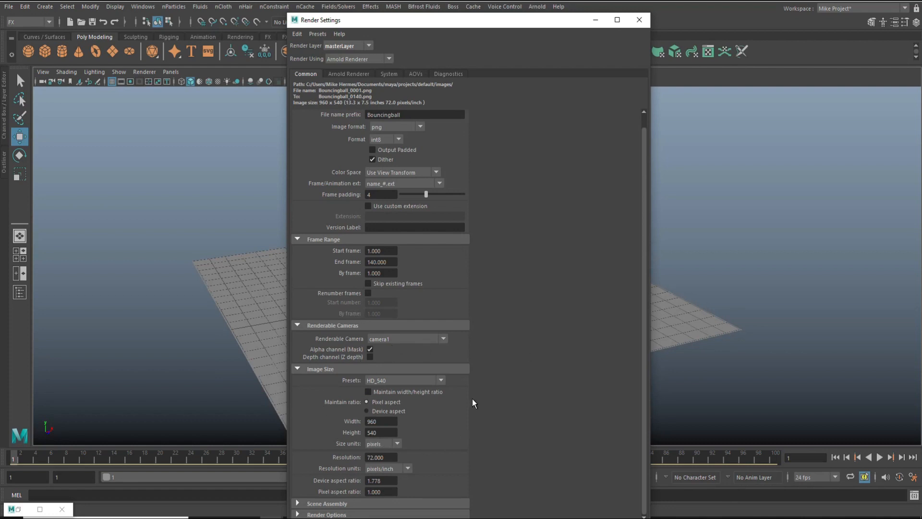
{"action": "left_click", "coordinate": [441, 381]}
{"action": "mouse_move", "coordinate": [442, 420]}
{"action": "left_mouse_down"}
{"action": "mouse_move", "coordinate": [443, 466]}
{"action": "mouse_move", "coordinate": [446, 405]}
{"action": "mouse_move", "coordinate": [444, 428]}
{"action": "left_mouse_up"}
{"action": "left_click", "coordinate": [384, 432]}
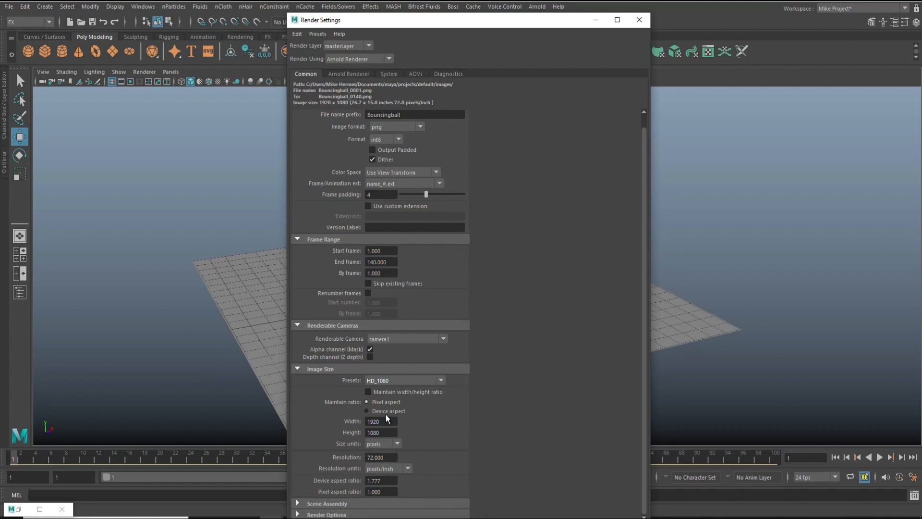
Set the Arnold Camera (AA) samples to 8 and turn off Auto-convert Textures to TX.
{"action": "left_click", "coordinate": [354, 74]}
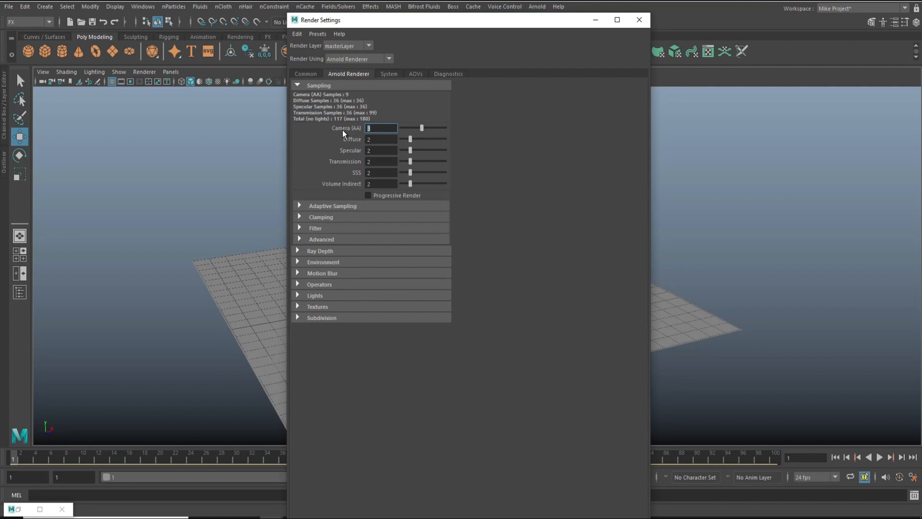
{"action": "key", "text": "Return"}
{"action": "left_click", "coordinate": [297, 307]}
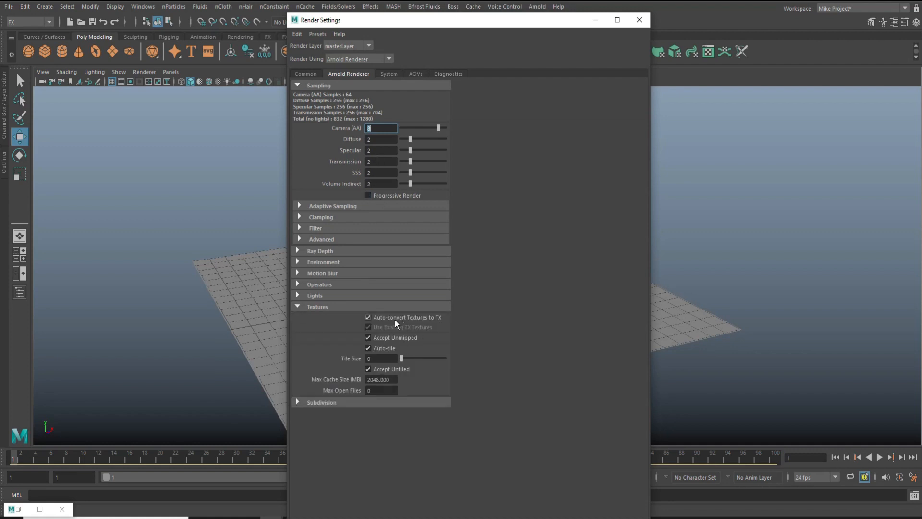
{"action": "left_click", "coordinate": [368, 317]}
Set the render device to GPU (BETA), enable manual device selection and select the Quadro RTX 6000.
{"action": "left_click", "coordinate": [390, 74]}
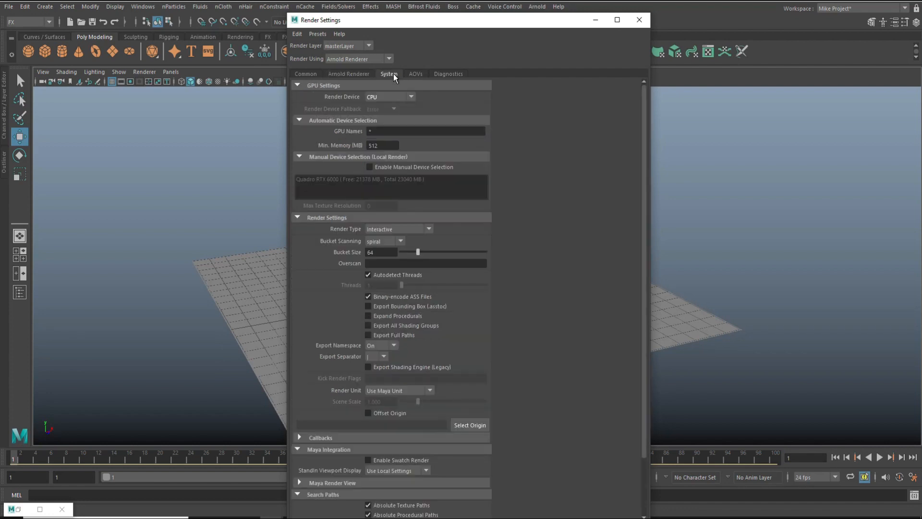
{"action": "left_click", "coordinate": [412, 97]}
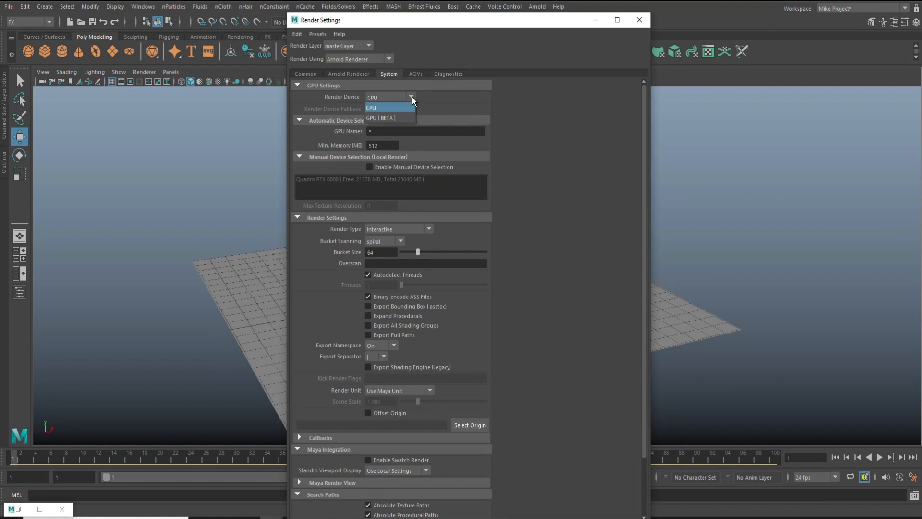
{"action": "left_click", "coordinate": [397, 119]}
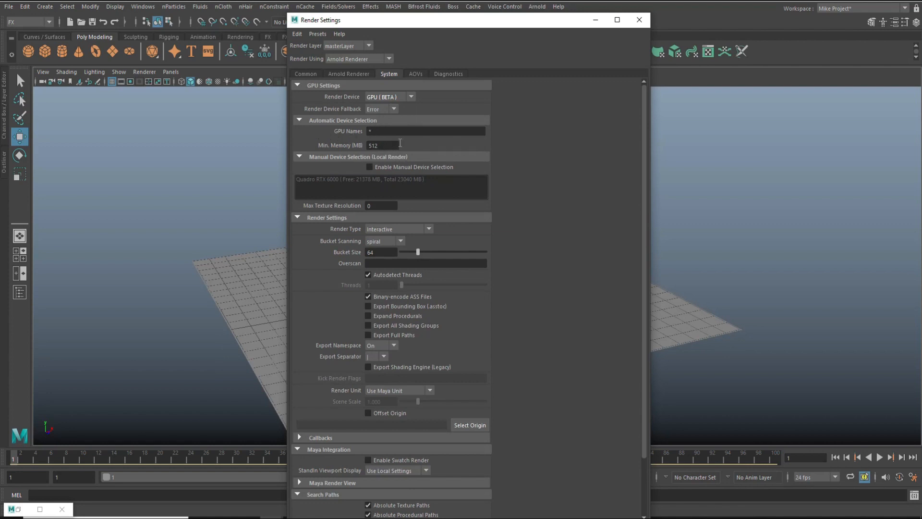
{"action": "left_click", "coordinate": [370, 167]}
{"action": "left_click", "coordinate": [371, 178]}
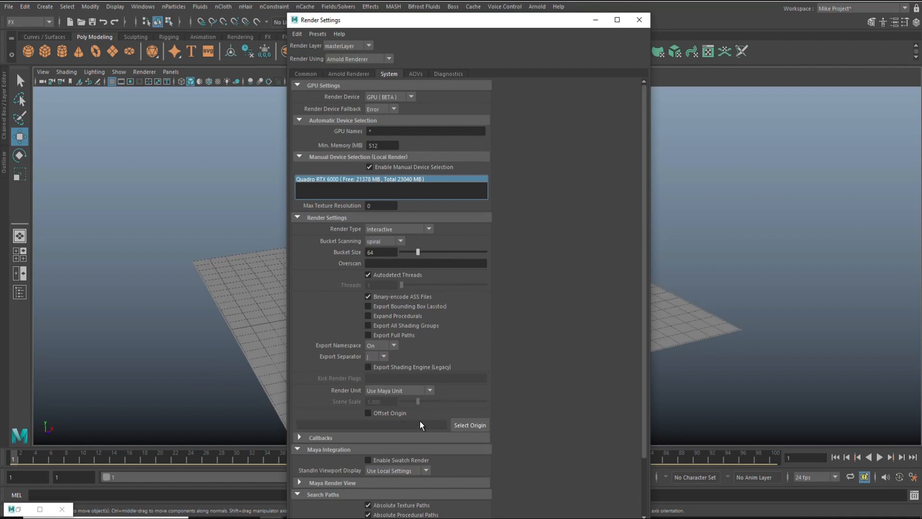
{"action": "scroll", "coordinate": [404, 453], "scroll_direction": "down", "scroll_amount": 2}
{"action": "scroll", "coordinate": [421, 448], "scroll_direction": "up", "scroll_amount": 2}
Enable Output Denoising AOVs for the Arnold Denoiser and close the render settings.
{"action": "left_click", "coordinate": [415, 74]}
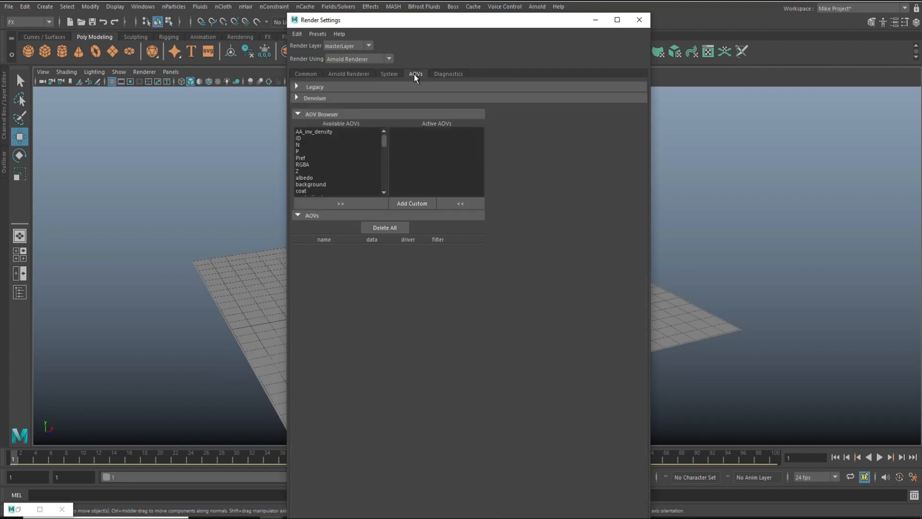
{"action": "left_click", "coordinate": [296, 98]}
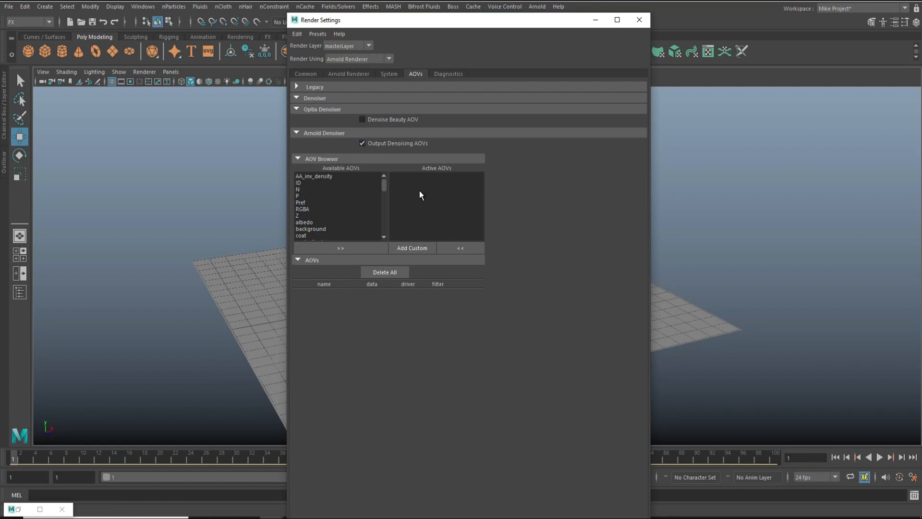
{"action": "left_click", "coordinate": [639, 20]}
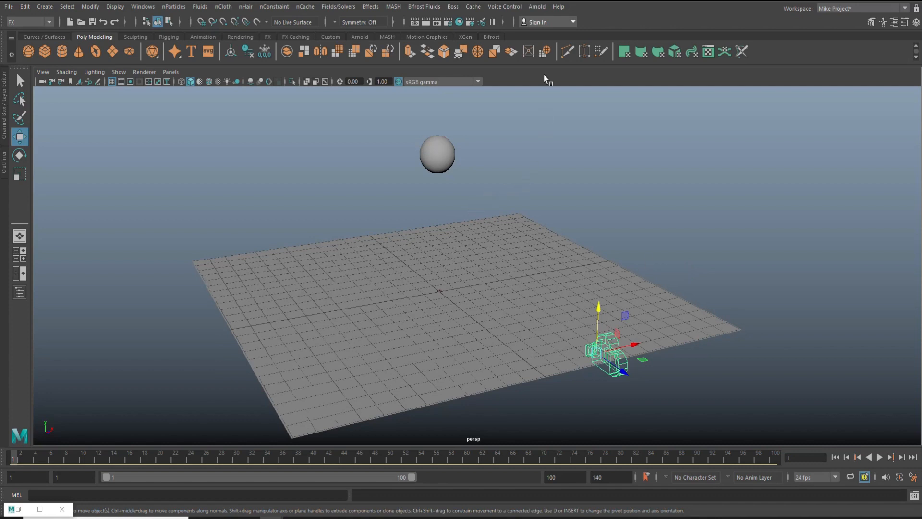
Open the Arnold RenderView, start a render of the scene and move the window out of the viewport's way.
{"action": "left_click", "coordinate": [538, 6]}
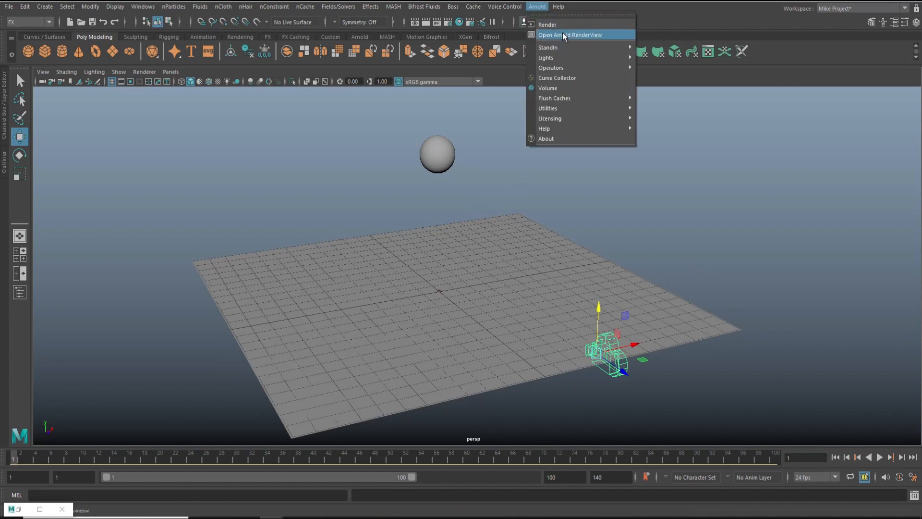
{"action": "left_click", "coordinate": [563, 35]}
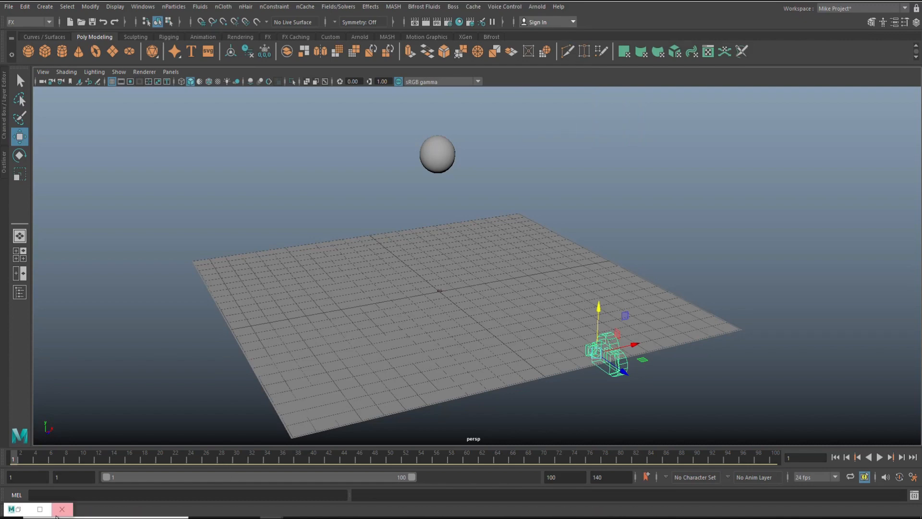
{"action": "left_click", "coordinate": [40, 508]}
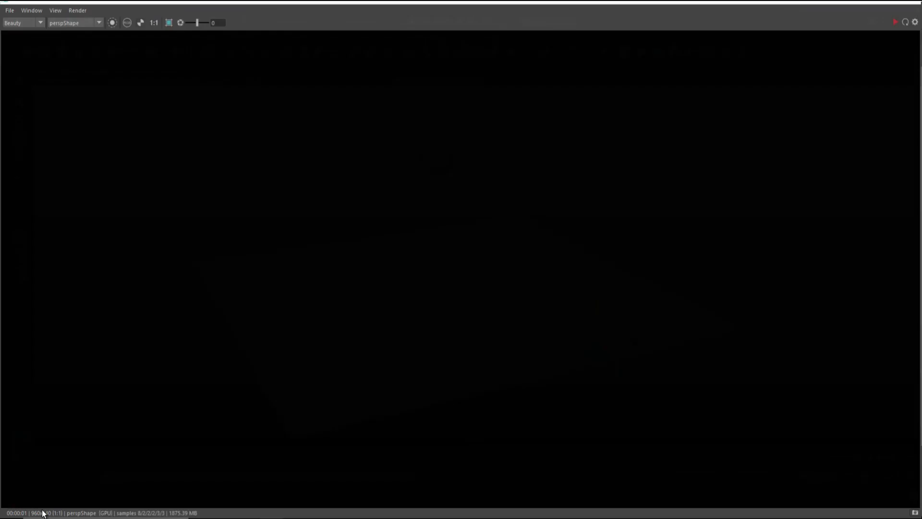
{"action": "left_click", "coordinate": [77, 7]}
{"action": "left_click", "coordinate": [71, 18]}
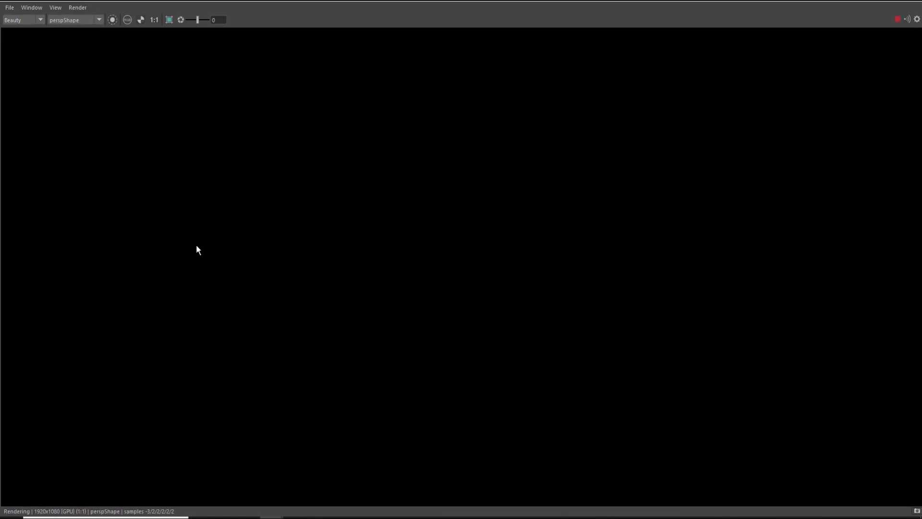
{"action": "left_click_drag", "start_coordinate": [266, 2], "coordinate": [921, 62]}
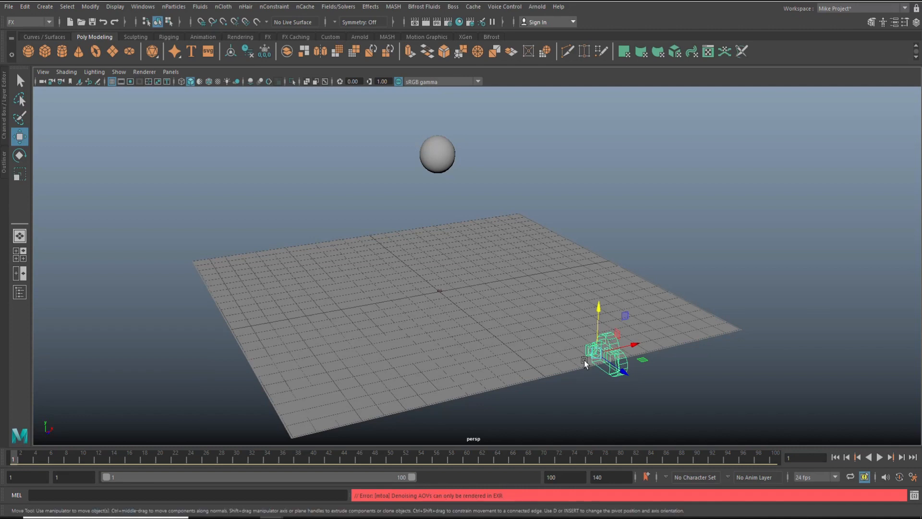
Turn off Output Denoising AOVs in the render settings and bring the Arnold RenderView back over the viewport.
{"action": "left_click", "coordinate": [451, 25]}
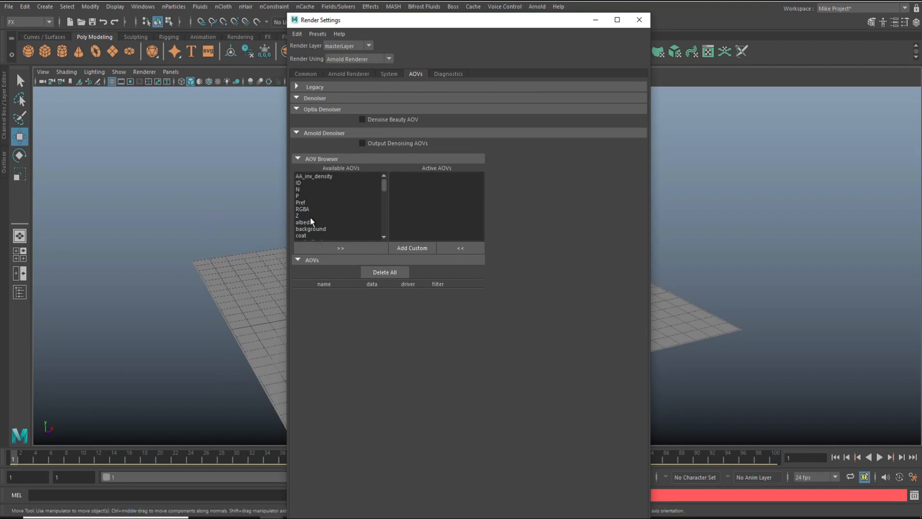
{"action": "left_click", "coordinate": [639, 19]}
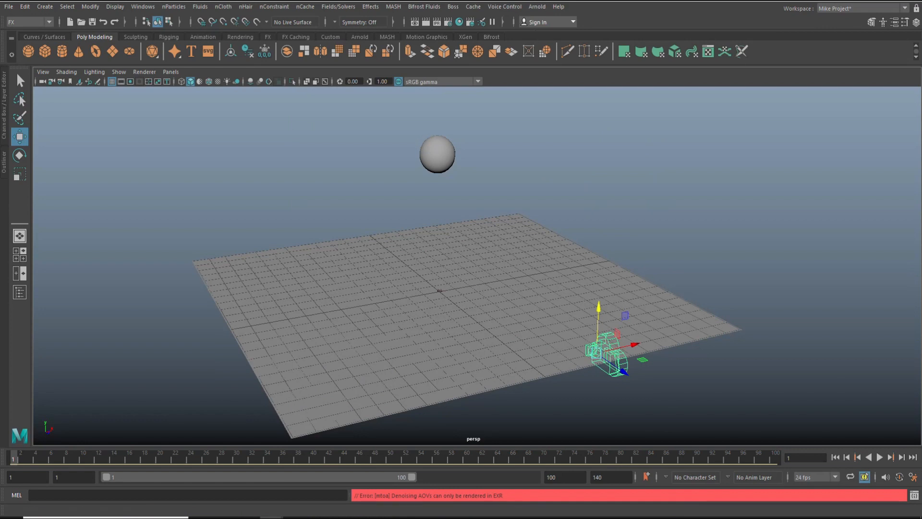
{"action": "left_click_drag", "start_coordinate": [921, 15], "coordinate": [176, 199]}
Add an Arnold Physical Sky light and switch the RenderView camera to cameraShape1.
{"action": "left_click", "coordinate": [537, 7]}
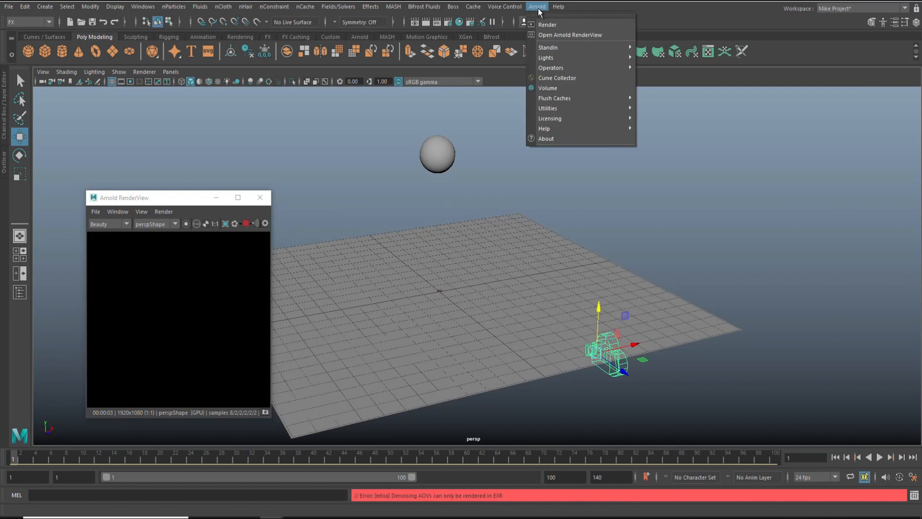
{"action": "mouse_move", "coordinate": [564, 57]}
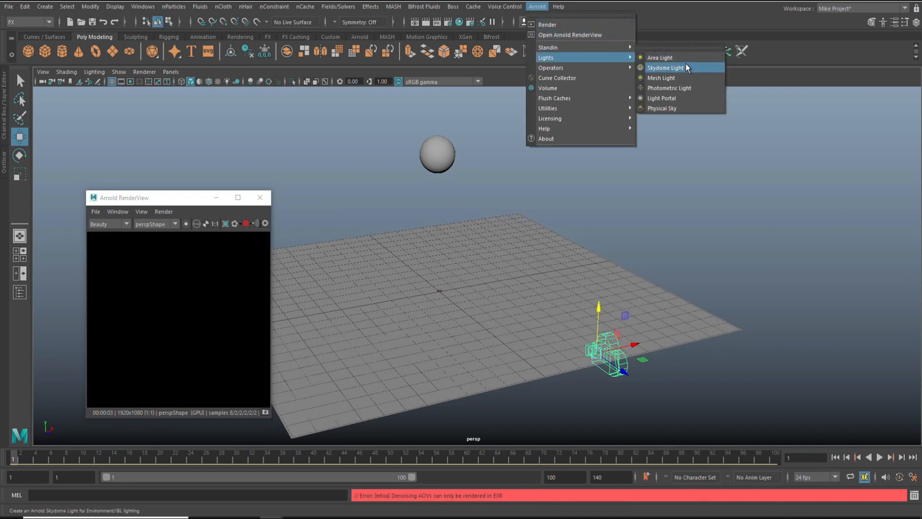
{"action": "left_click", "coordinate": [688, 108]}
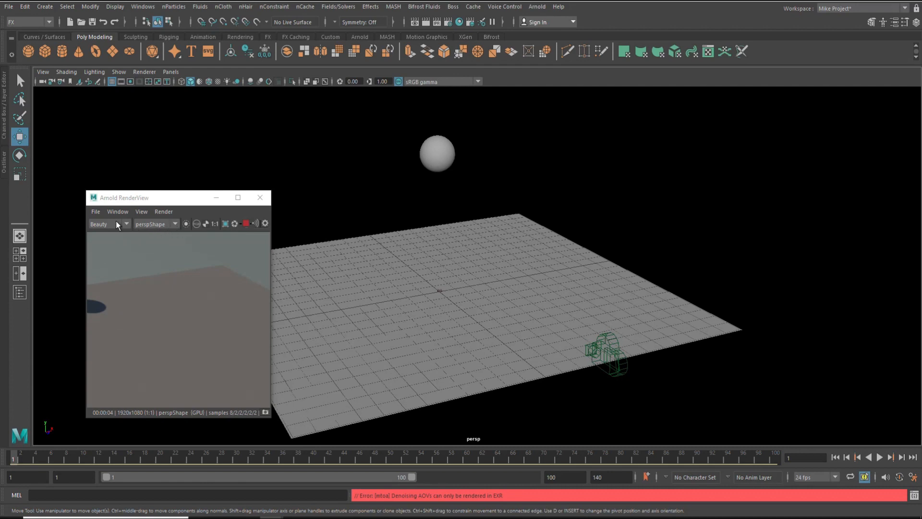
{"action": "left_click", "coordinate": [166, 225]}
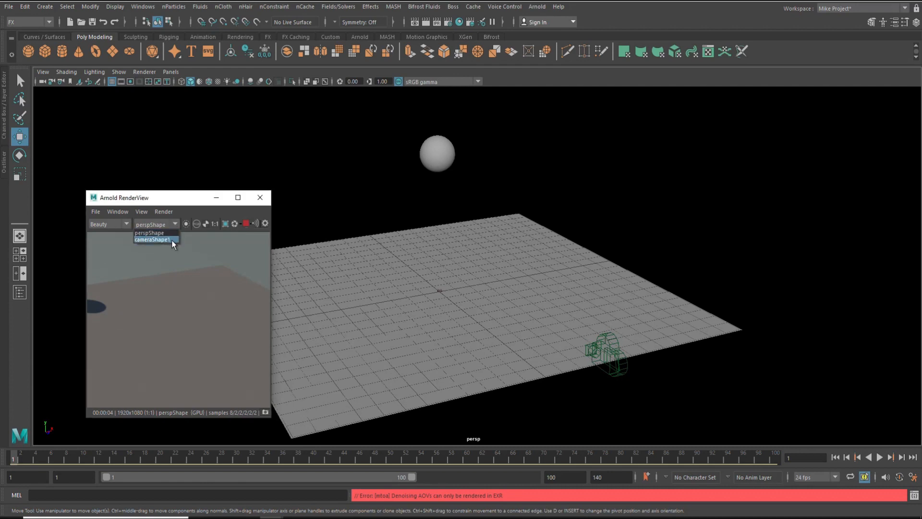
{"action": "left_click", "coordinate": [171, 240]}
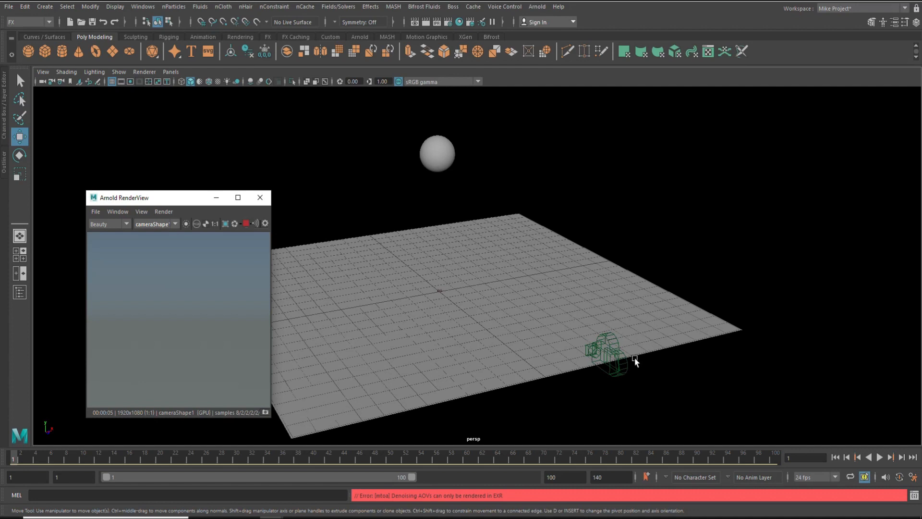
Raise camera1 and pull it back along Z beyond the plane's edge to frame the sphere in the render.
{"action": "left_click", "coordinate": [615, 360]}
{"action": "left_click_drag", "start_coordinate": [599, 307], "coordinate": [602, 214]}
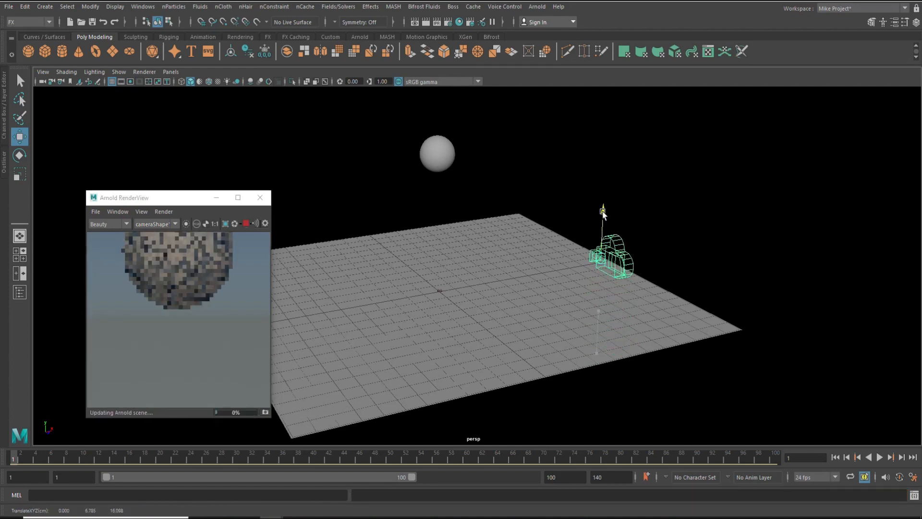
{"action": "left_click_drag", "start_coordinate": [631, 280], "coordinate": [771, 356]}
{"action": "scroll", "coordinate": [661, 361], "scroll_direction": "down", "scroll_amount": 5}
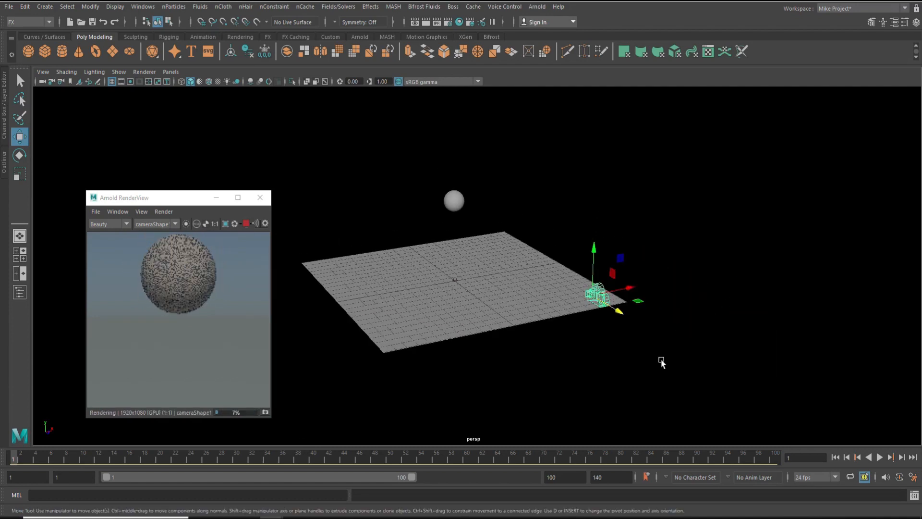
{"action": "left_click_drag", "start_coordinate": [620, 312], "coordinate": [730, 378]}
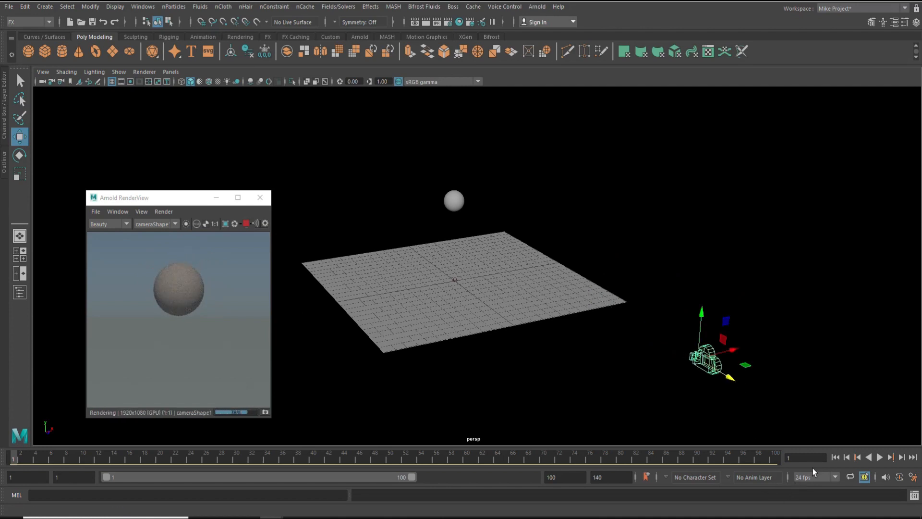
Play the simulation briefly to check the render, and move the Arnold RenderView higher to see more of the frame.
{"action": "left_click", "coordinate": [880, 458]}
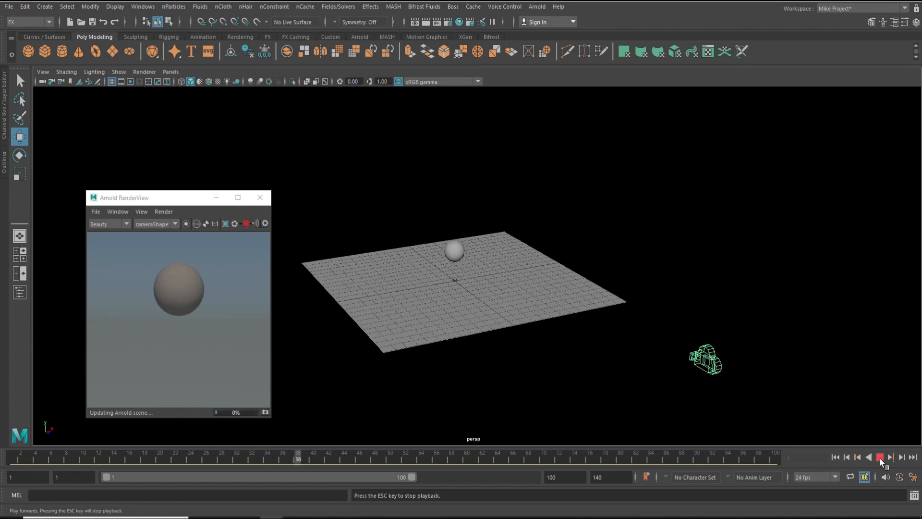
{"action": "left_click", "coordinate": [880, 458]}
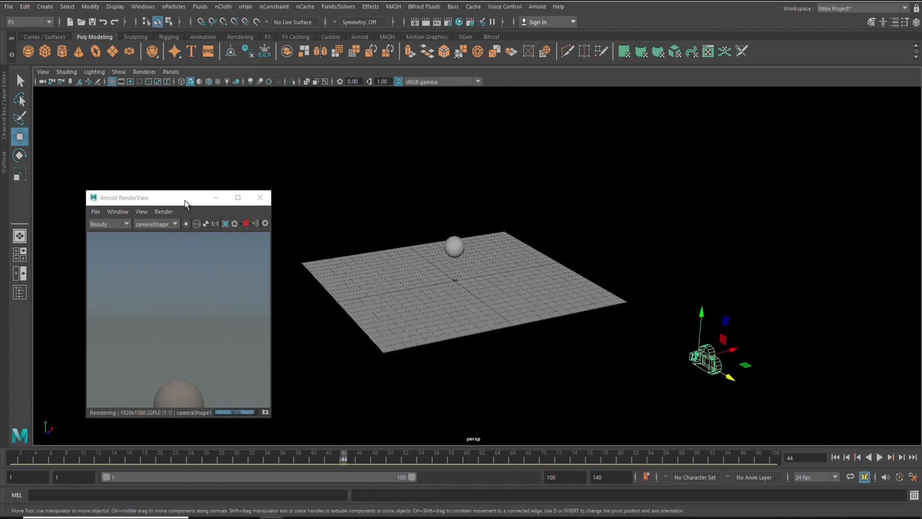
{"action": "left_click_drag", "start_coordinate": [185, 201], "coordinate": [185, 113]}
{"action": "left_click_drag", "start_coordinate": [195, 331], "coordinate": [204, 406]}
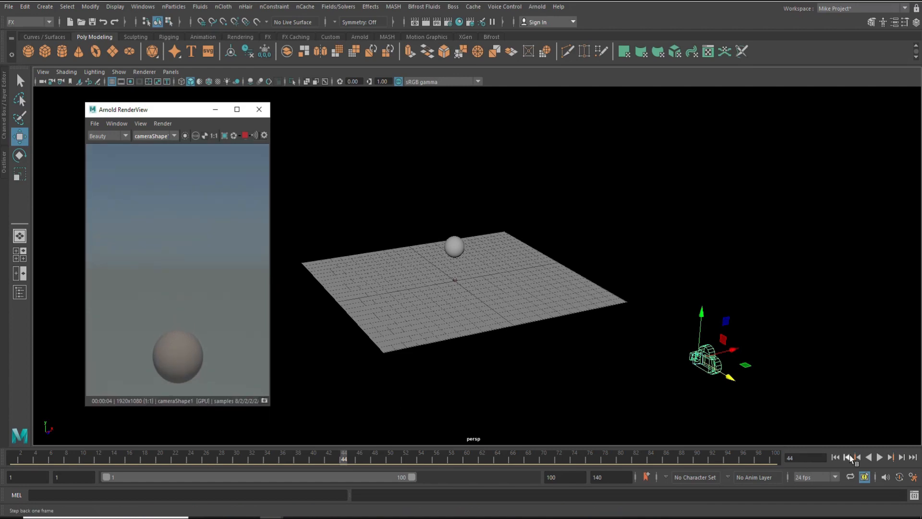
Replay the simulation from the first frame, close the Arnold RenderView and stop playback.
{"action": "left_click", "coordinate": [835, 457]}
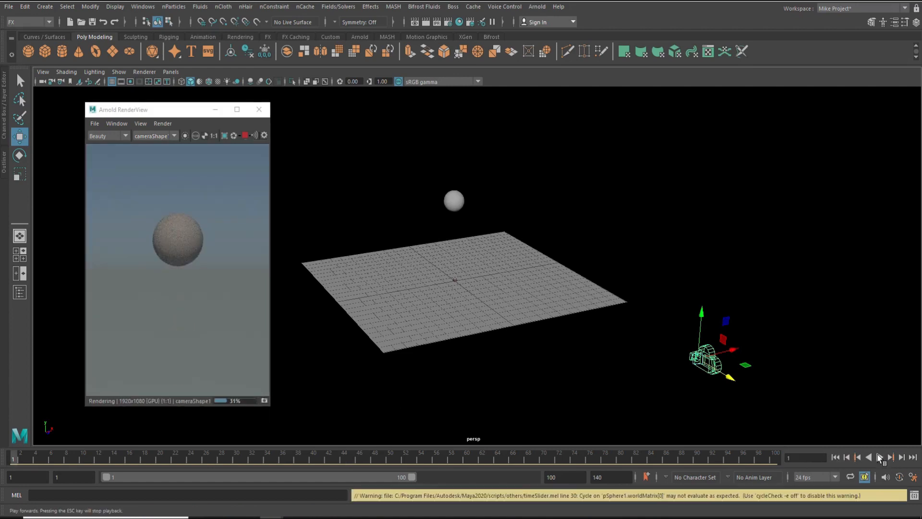
{"action": "left_click", "coordinate": [880, 457]}
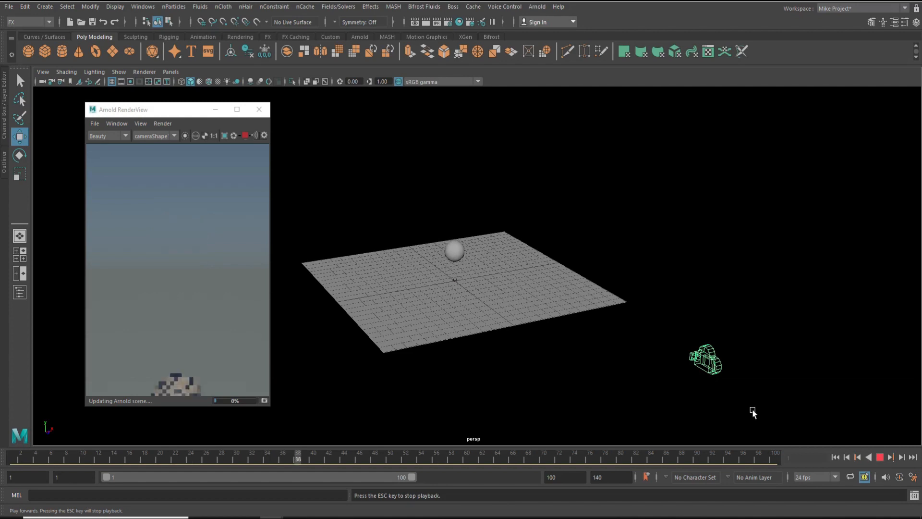
{"action": "left_click", "coordinate": [259, 110]}
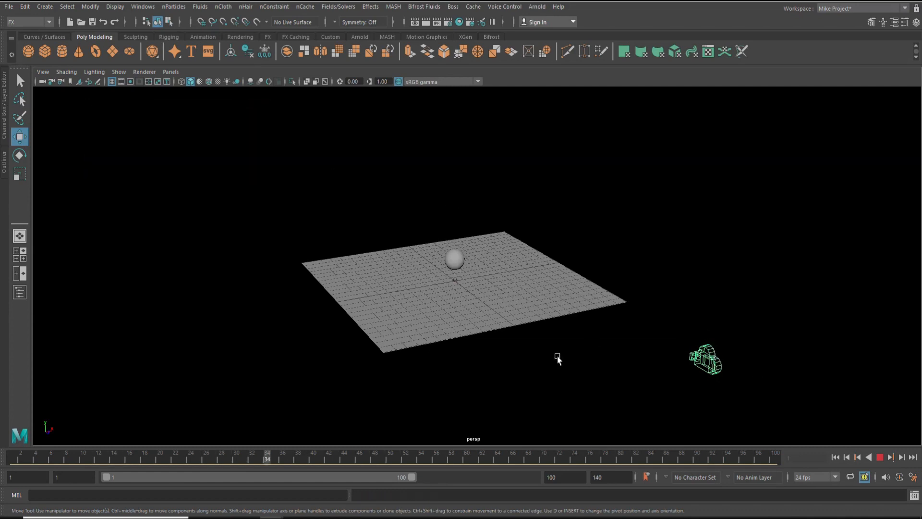
{"action": "key", "text": "Escape"}
Lower camera1 slightly along Y and look through camera1 in the viewport.
{"action": "left_click_drag", "start_coordinate": [704, 313], "coordinate": [704, 332]}
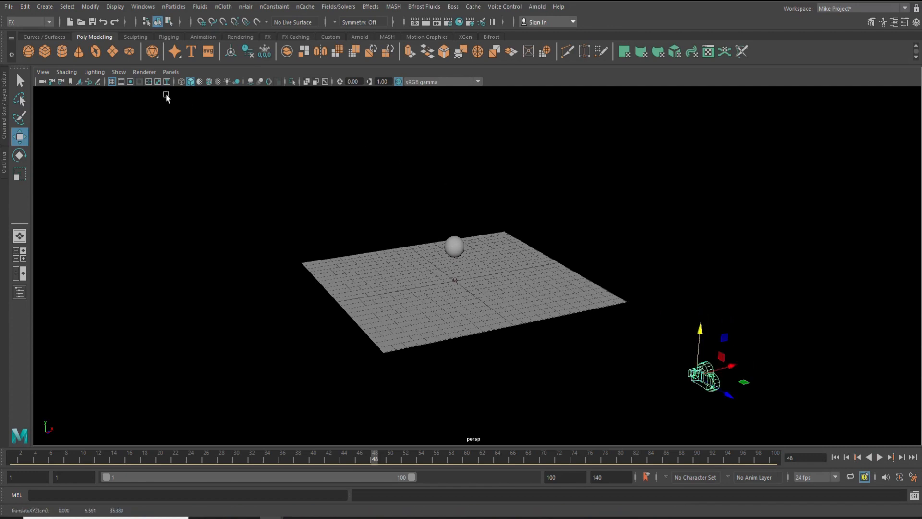
{"action": "left_click", "coordinate": [170, 71]}
{"action": "mouse_move", "coordinate": [195, 82]}
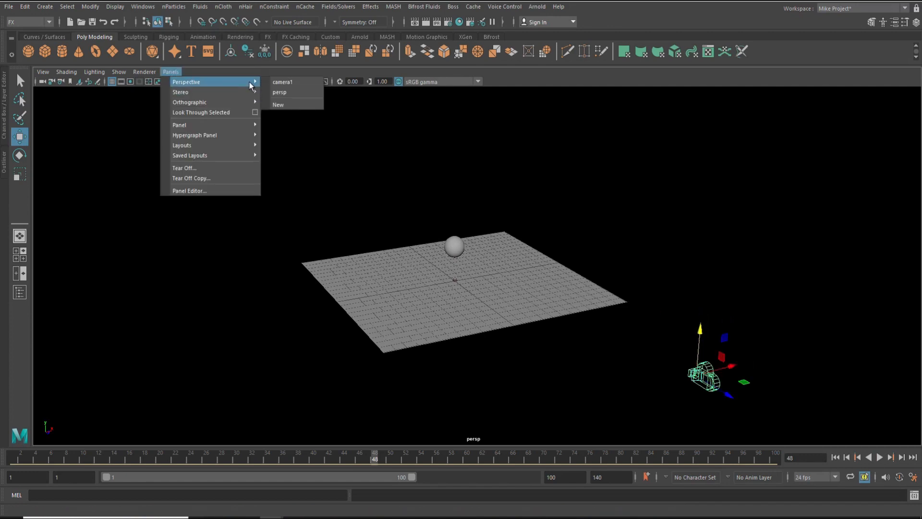
{"action": "left_click", "coordinate": [284, 82]}
Preview the bouncing sphere through camera1 and rewind to the first frame.
{"action": "left_click", "coordinate": [880, 457]}
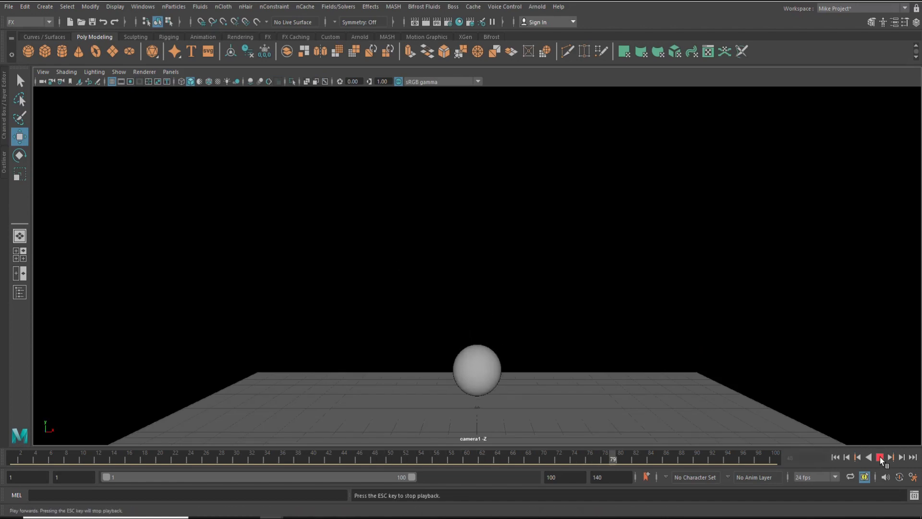
{"action": "left_click", "coordinate": [880, 457]}
{"action": "left_click", "coordinate": [835, 458]}
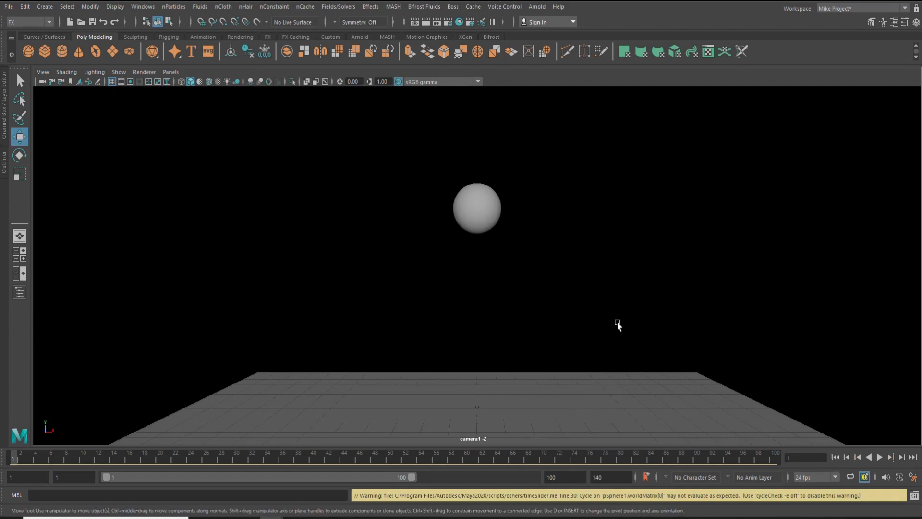
Switch to the Rendering menu set, render the frame 1-140 sequence with camera1 and center the Render View window.
{"action": "left_click", "coordinate": [12, 21]}
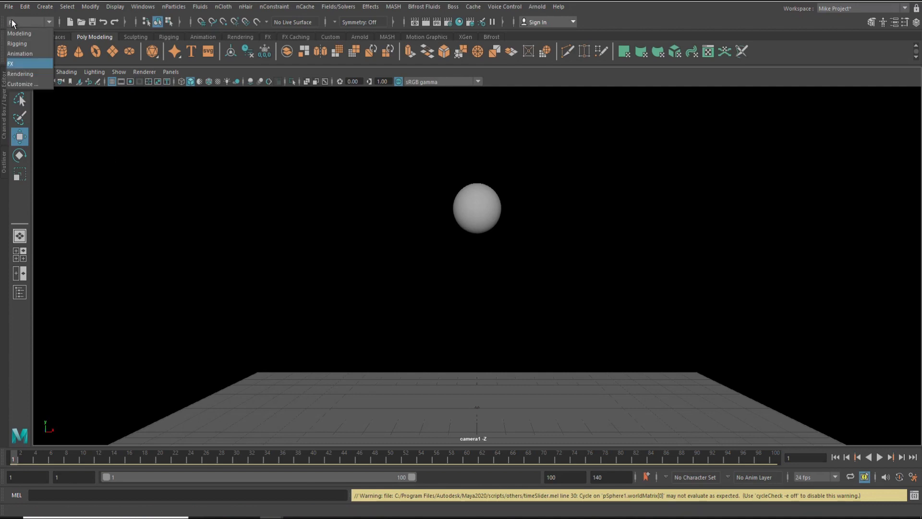
{"action": "left_click", "coordinate": [33, 74]}
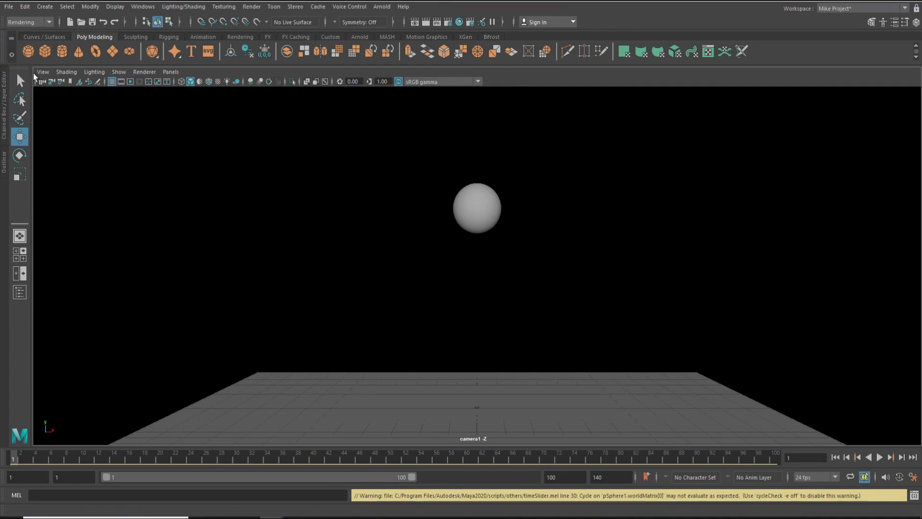
{"action": "left_click", "coordinate": [253, 9]}
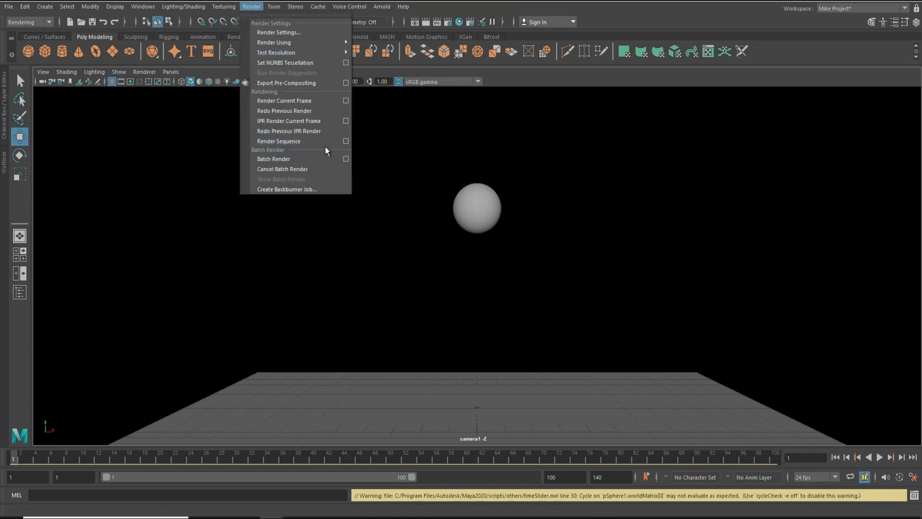
{"action": "left_click", "coordinate": [346, 141]}
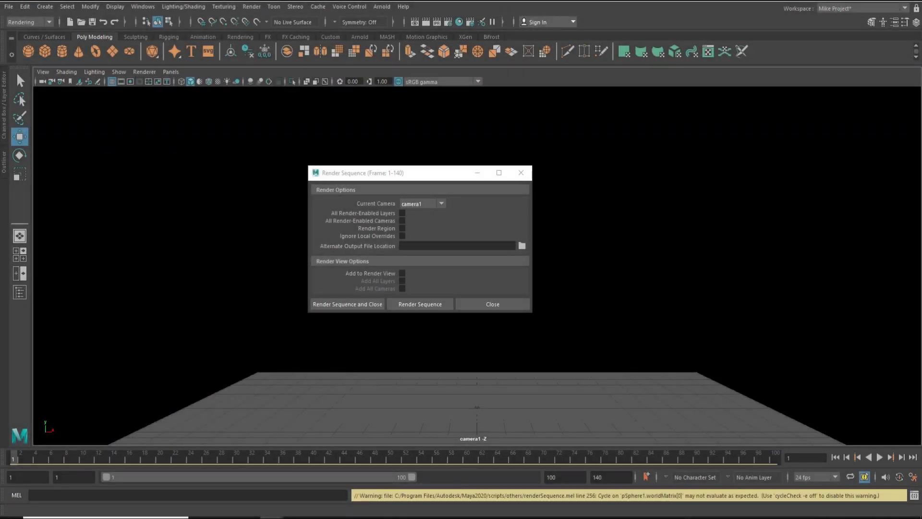
{"action": "left_click", "coordinate": [521, 173]}
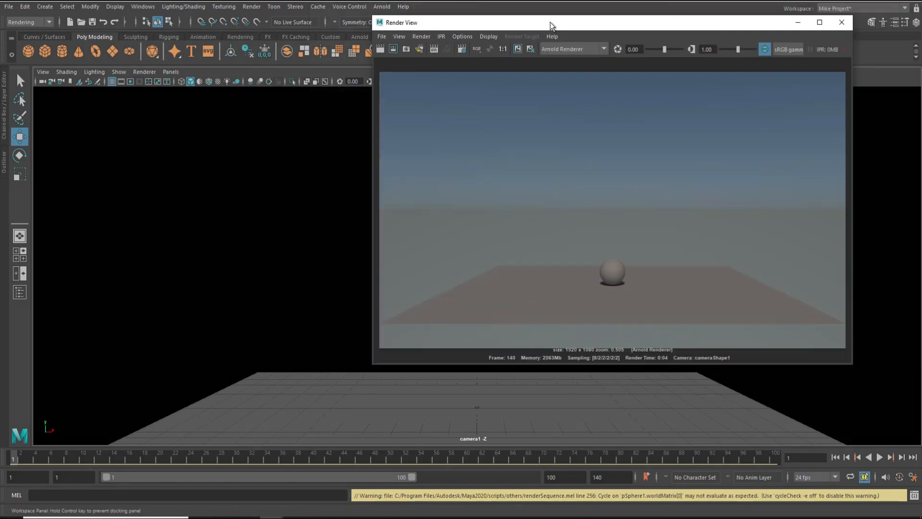
{"action": "left_click_drag", "start_coordinate": [547, 23], "coordinate": [384, 41]}
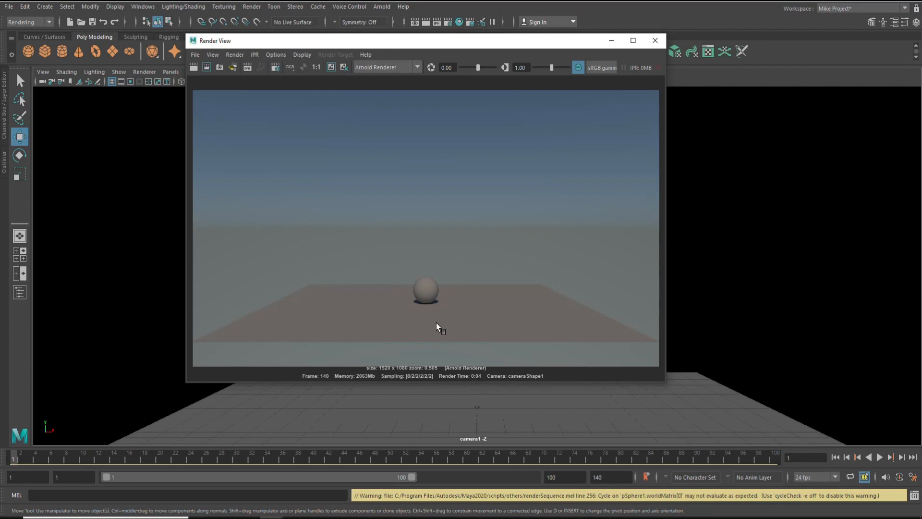
Launch FCheck from a Windows search for "fcheck" and bring up its dialog for opening an animation.
{"action": "left_click", "coordinate": [106, 517]}
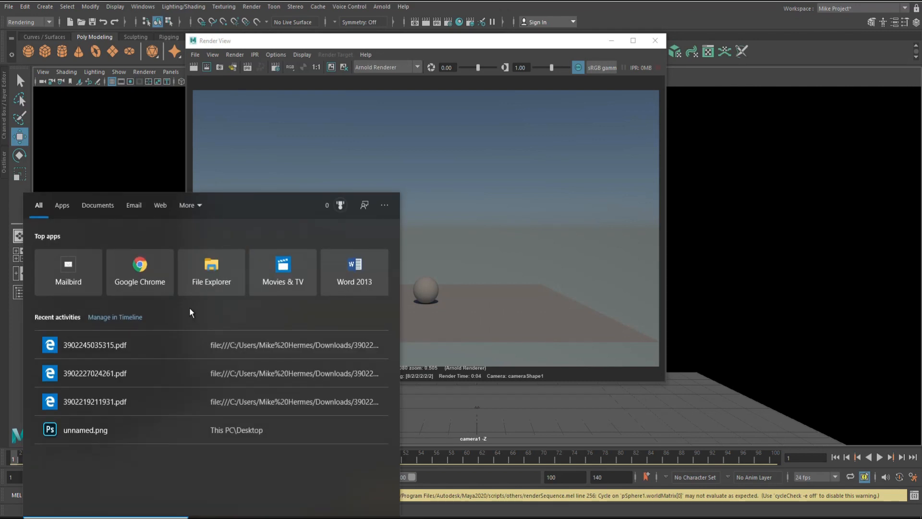
{"action": "type", "text": "fcheck"}
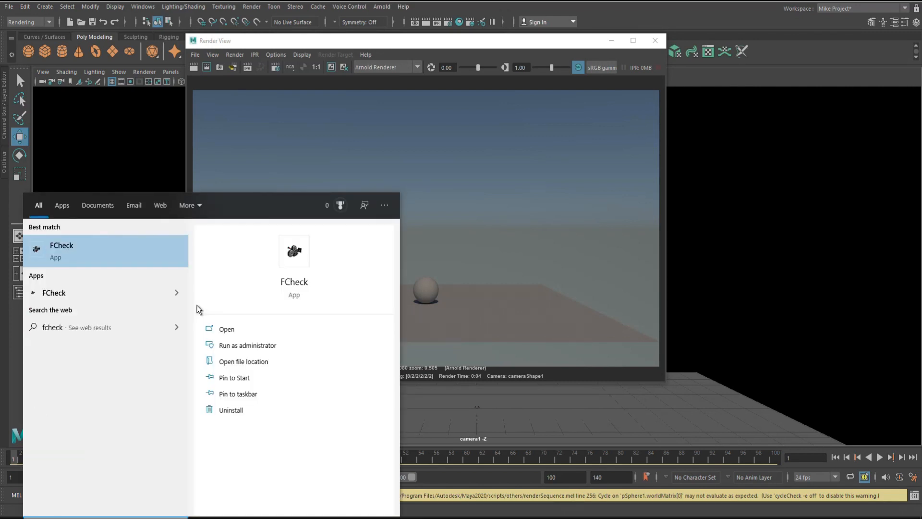
{"action": "key", "text": "Return"}
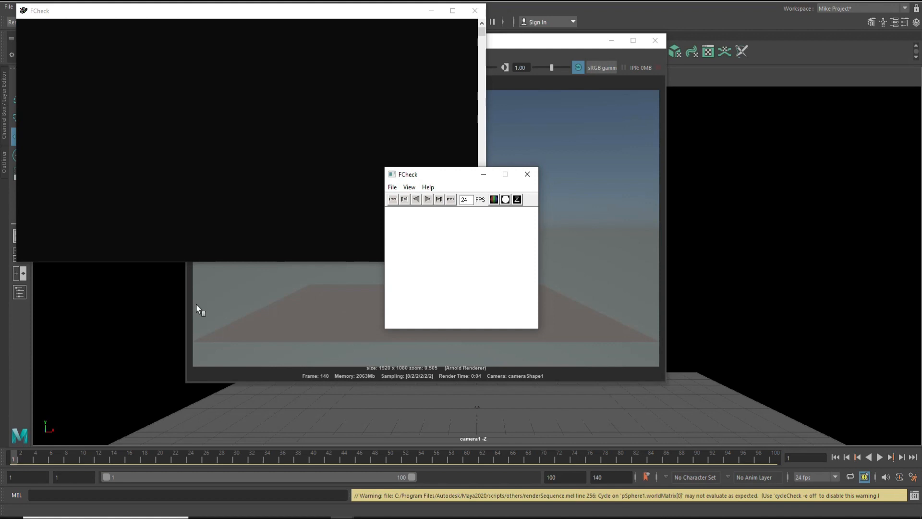
{"action": "left_click", "coordinate": [393, 187]}
{"action": "left_click", "coordinate": [420, 209]}
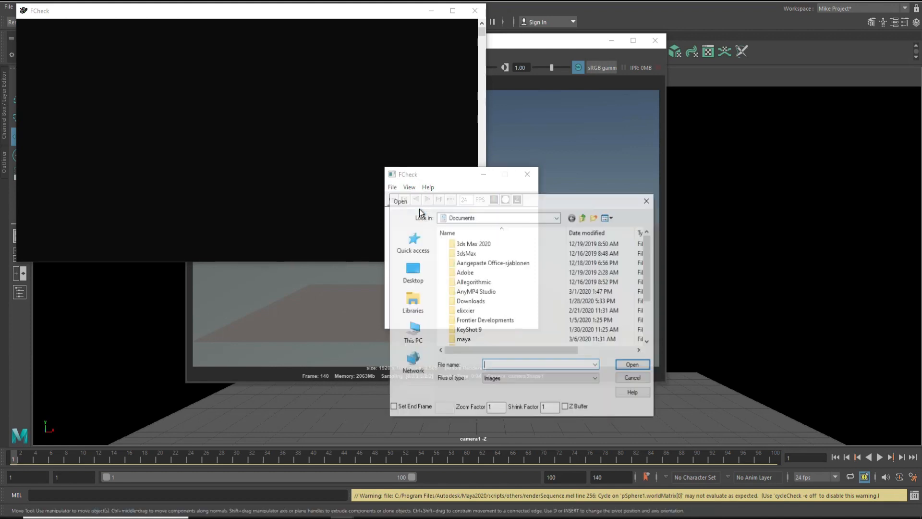
Browse from Local Disk (C:) through Users and the user's home folder to Documents.
{"action": "left_click", "coordinate": [557, 217]}
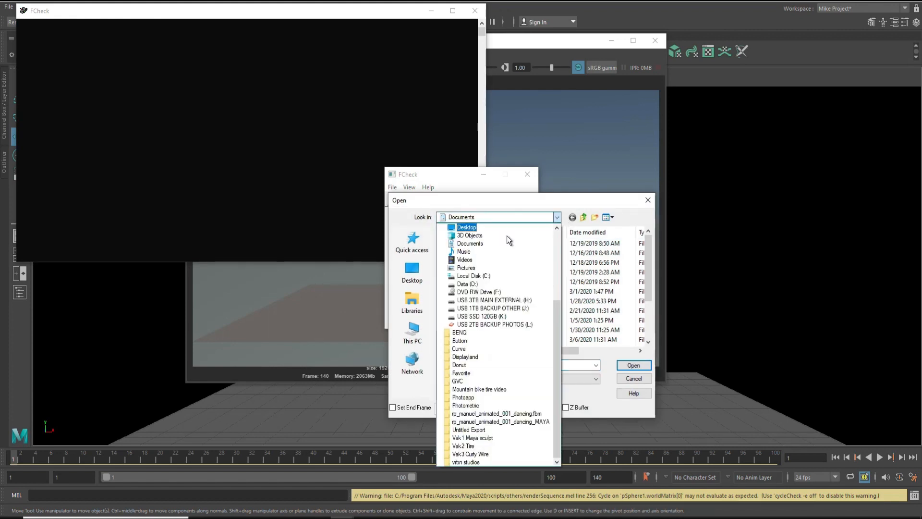
{"action": "left_click", "coordinate": [481, 275]}
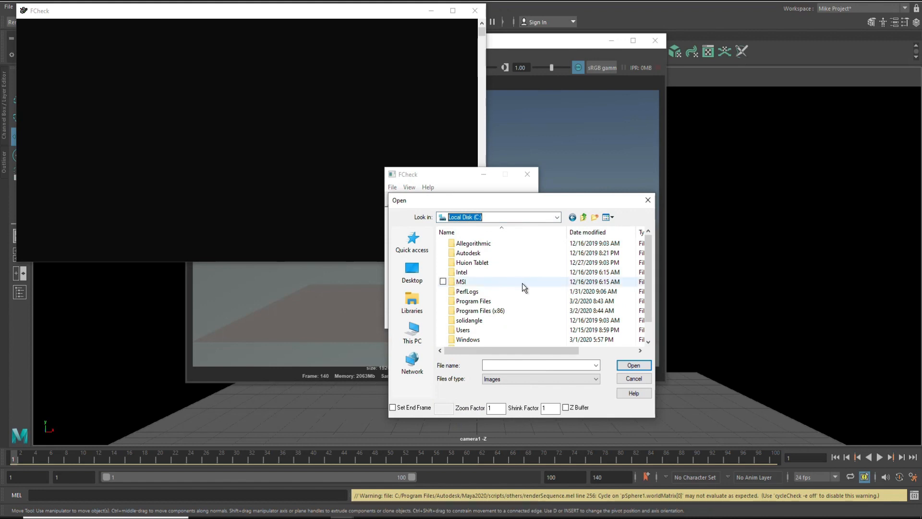
{"action": "scroll", "coordinate": [522, 284], "scroll_direction": "down", "scroll_amount": 1}
{"action": "double_click", "coordinate": [472, 310]}
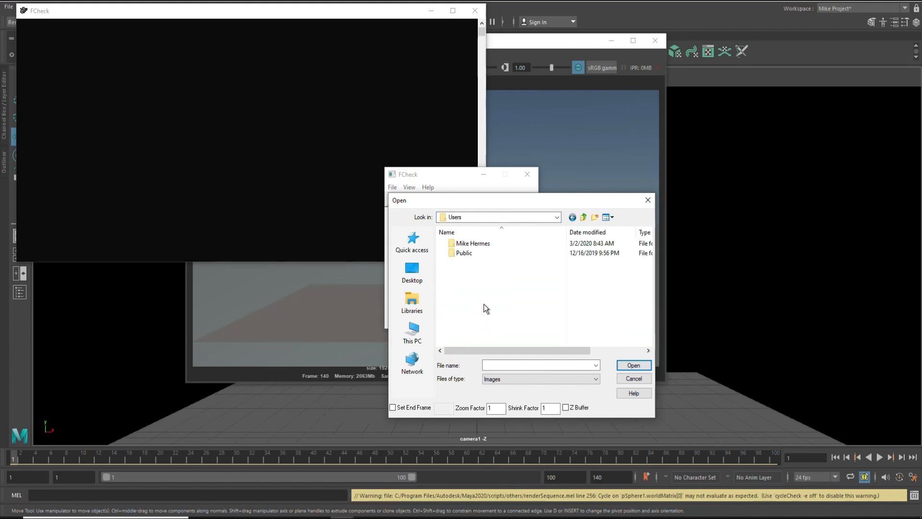
{"action": "double_click", "coordinate": [473, 243]}
{"action": "scroll", "coordinate": [510, 285], "scroll_direction": "down", "scroll_amount": 1}
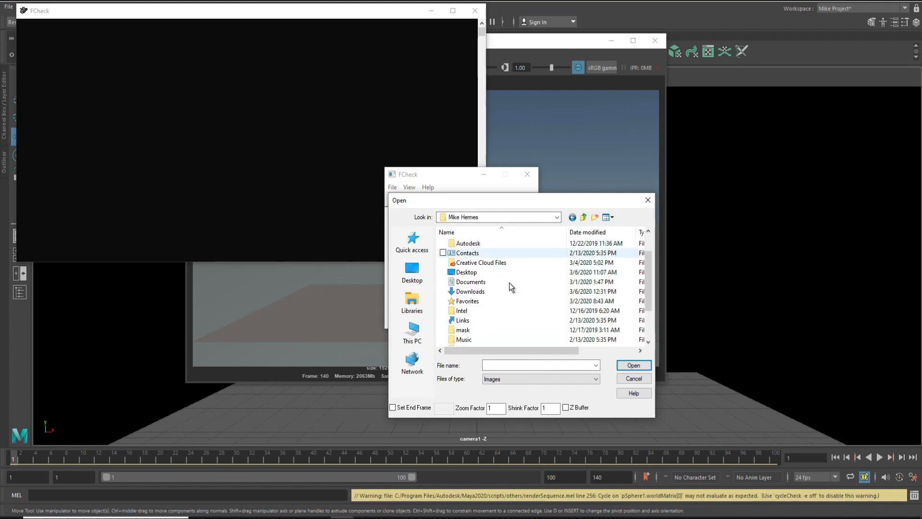
{"action": "double_click", "coordinate": [481, 282]}
Open the maya project's rendered images folder at maya/projects/default/images.
{"action": "scroll", "coordinate": [505, 290], "scroll_direction": "down", "scroll_amount": 2}
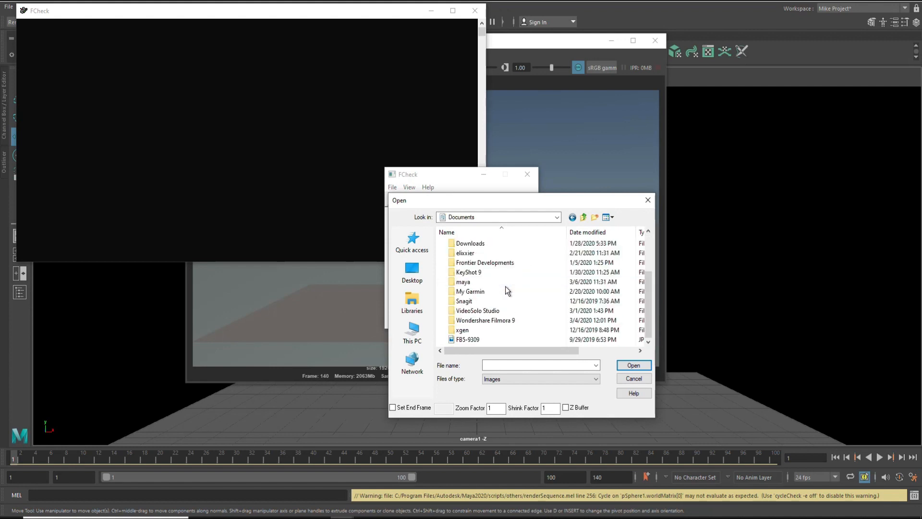
{"action": "double_click", "coordinate": [468, 283]}
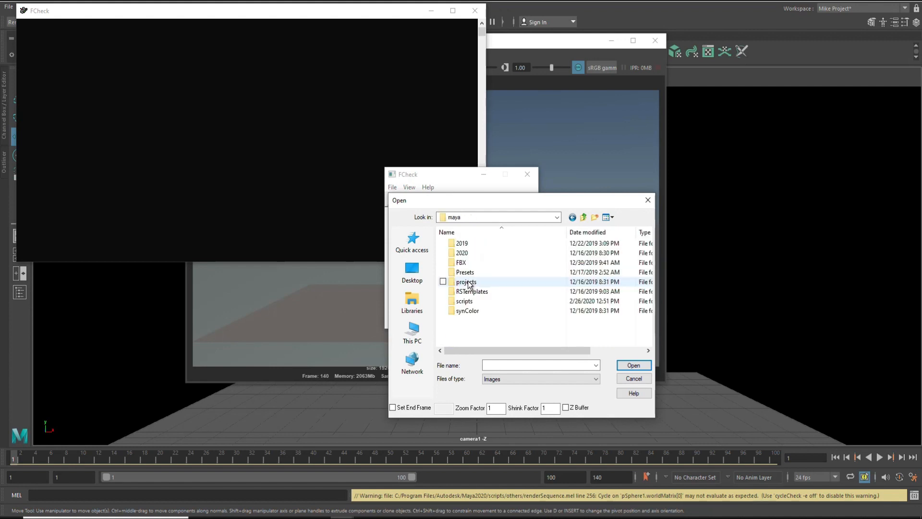
{"action": "left_click", "coordinate": [472, 283]}
{"action": "left_click", "coordinate": [492, 283]}
{"action": "double_click", "coordinate": [494, 283]}
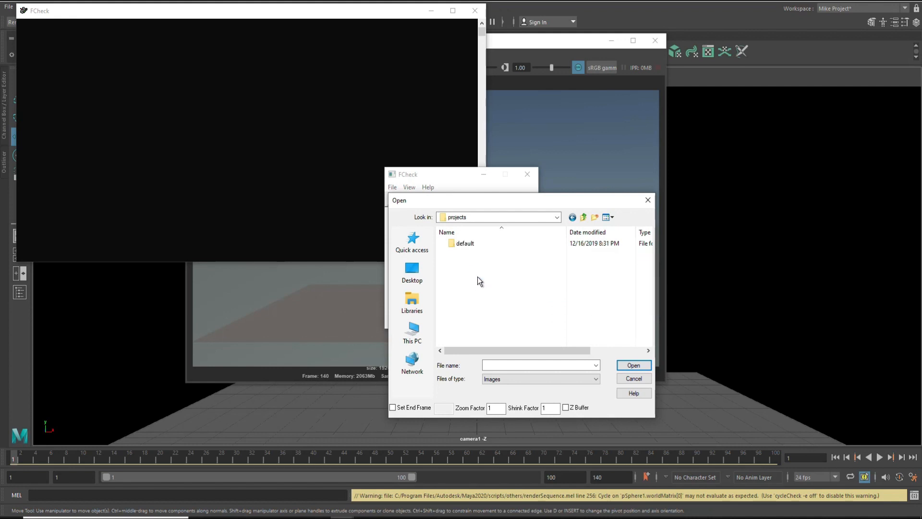
{"action": "double_click", "coordinate": [466, 244]}
{"action": "scroll", "coordinate": [507, 267], "scroll_direction": "down", "scroll_amount": 1}
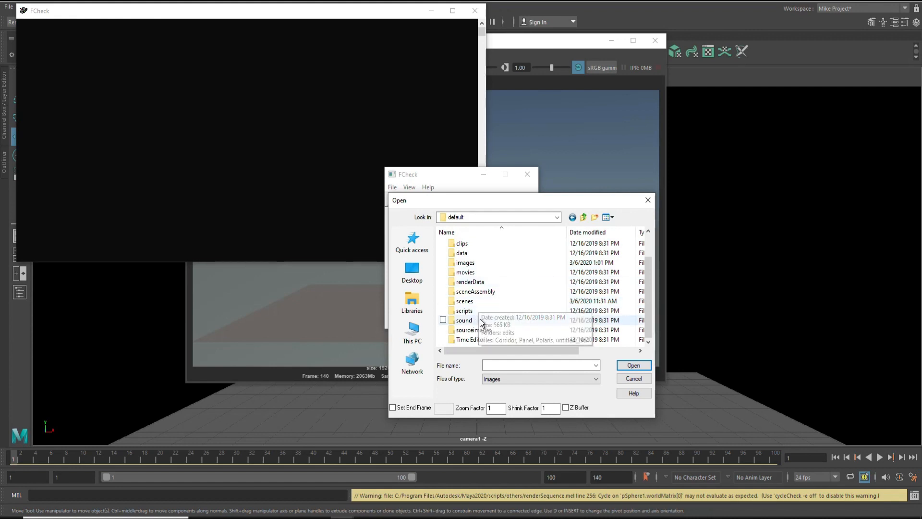
{"action": "double_click", "coordinate": [472, 261]}
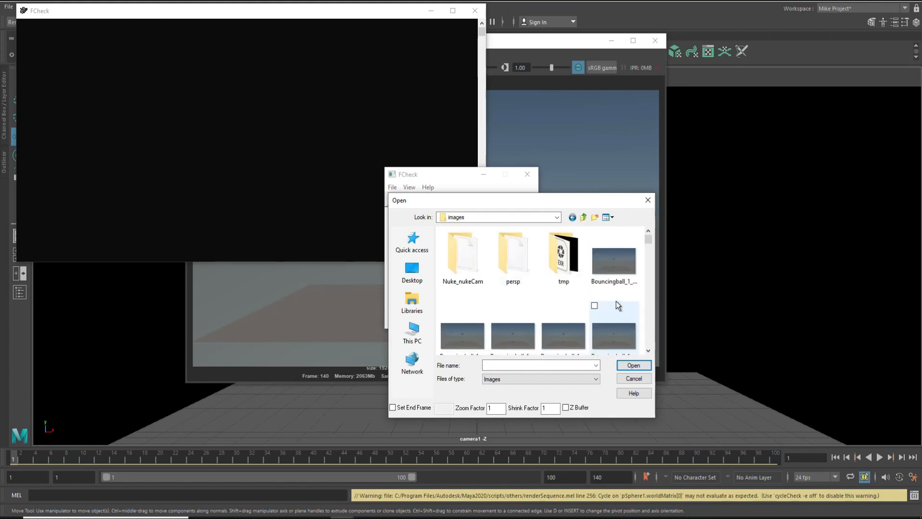
Load the rendered sequence starting from Bouncingball_1_0001, watch it play in FCheck and close the player.
{"action": "left_click", "coordinate": [612, 258]}
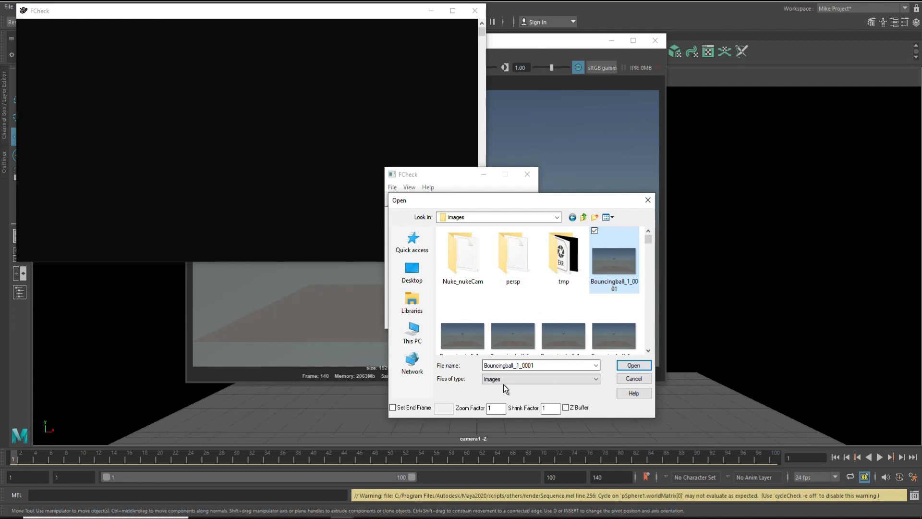
{"action": "left_click", "coordinate": [634, 366]}
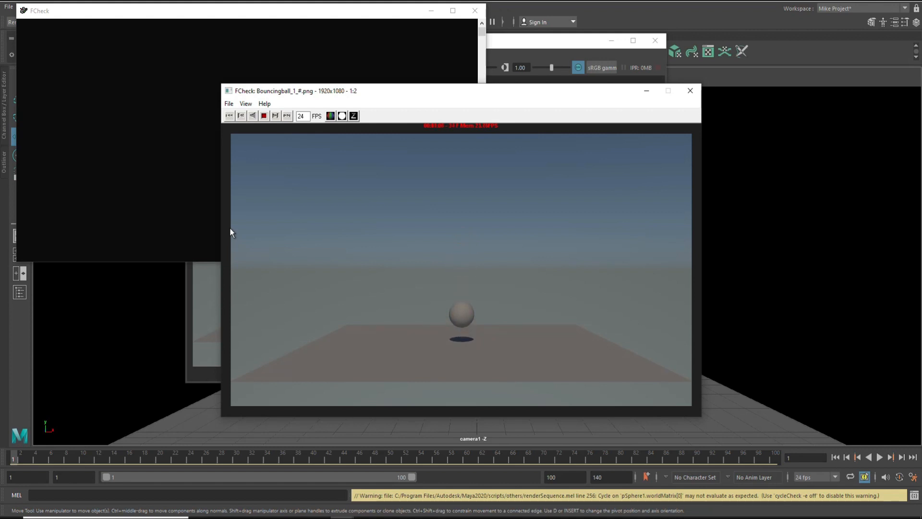
{"action": "left_click", "coordinate": [690, 91]}
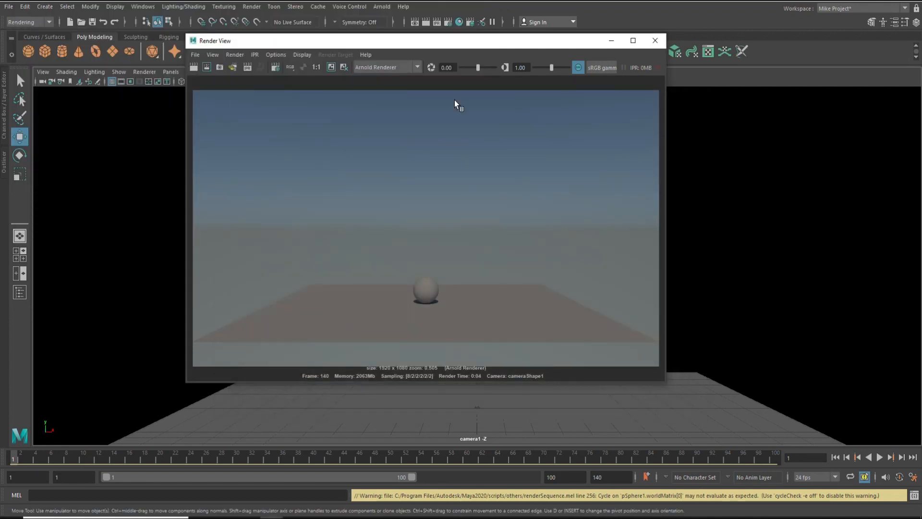
Find Adobe Premiere Pro 2020 with a Windows search for "prem" and launch it.
{"action": "left_click", "coordinate": [77, 518]}
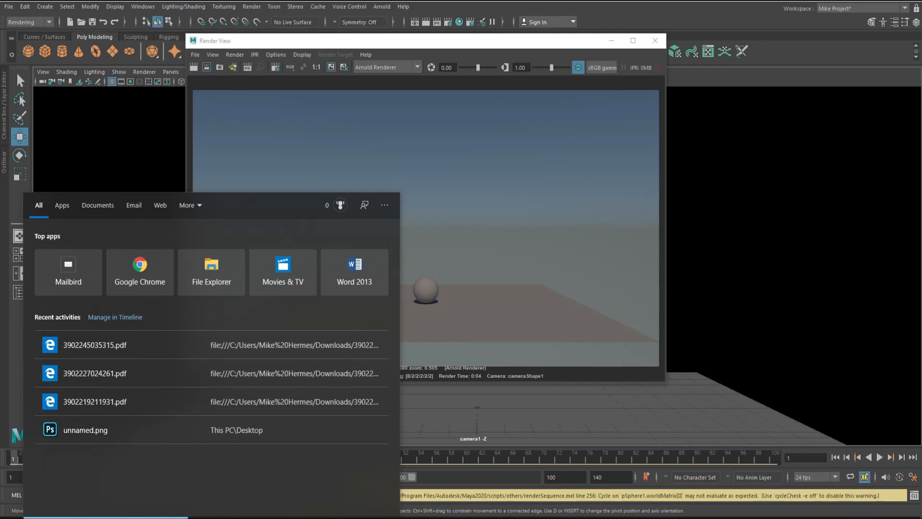
{"action": "type", "text": "prem"}
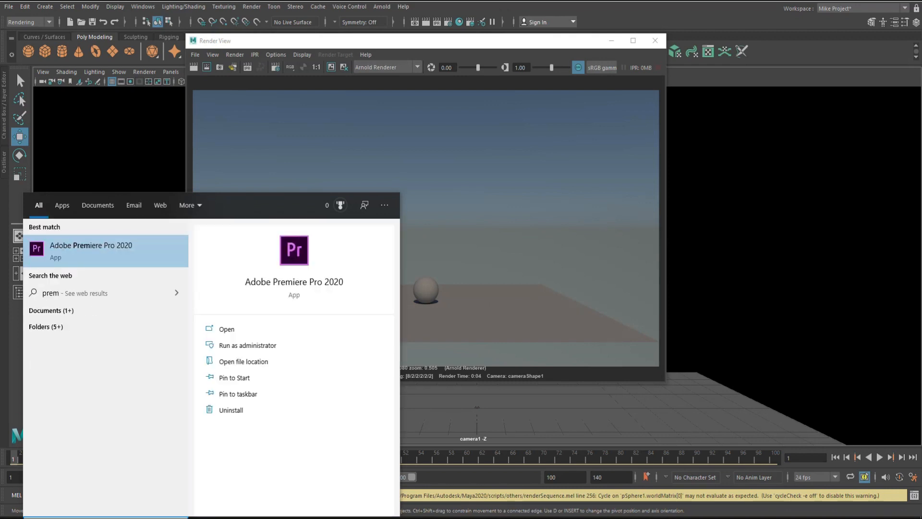
{"action": "left_click", "coordinate": [105, 266]}
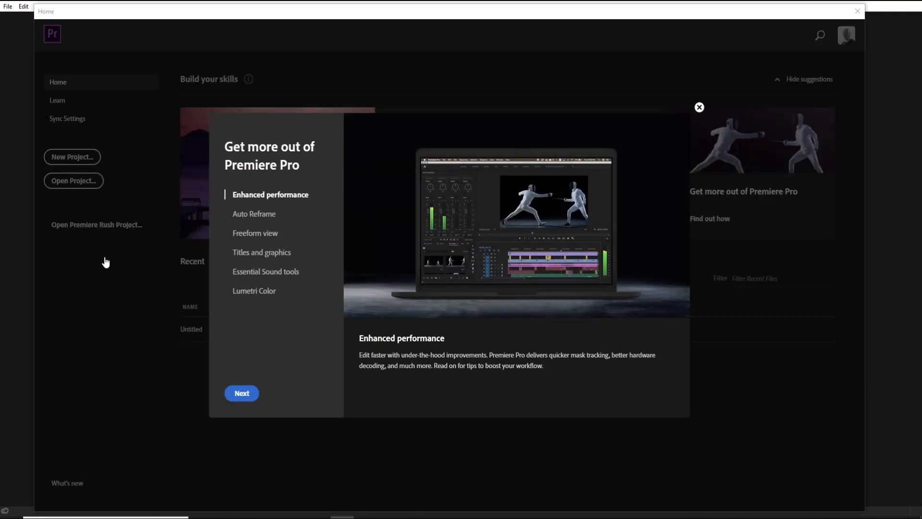
Dismiss the feature introduction and create a new project named Untitled with default settings, overwriting the existing project.
{"action": "left_click", "coordinate": [699, 107]}
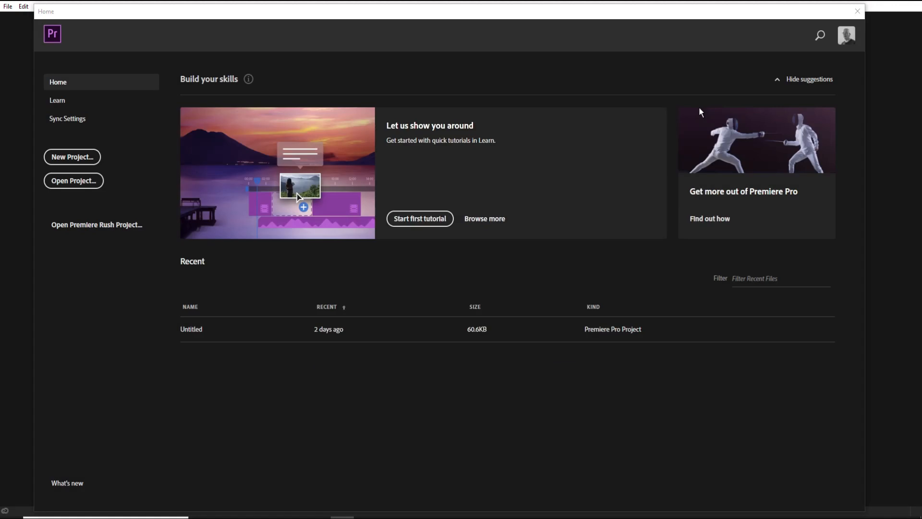
{"action": "left_click", "coordinate": [69, 157]}
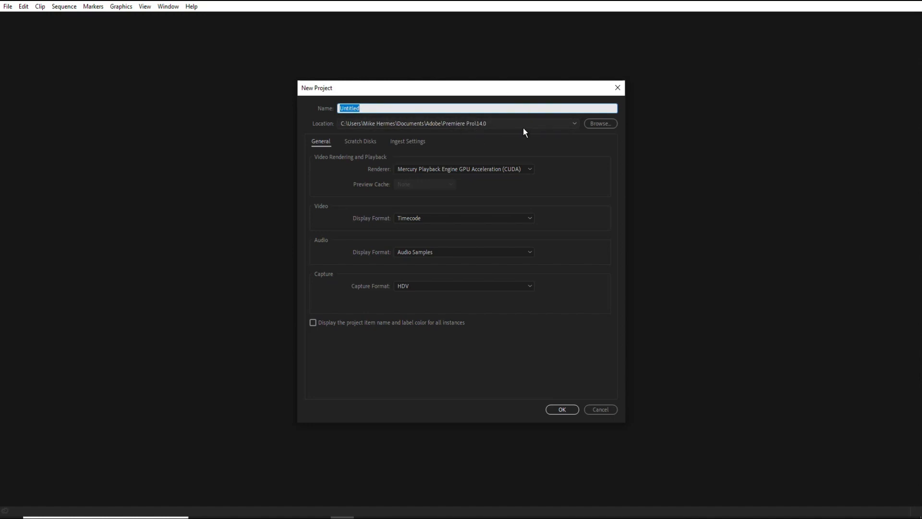
{"action": "left_click", "coordinate": [561, 410]}
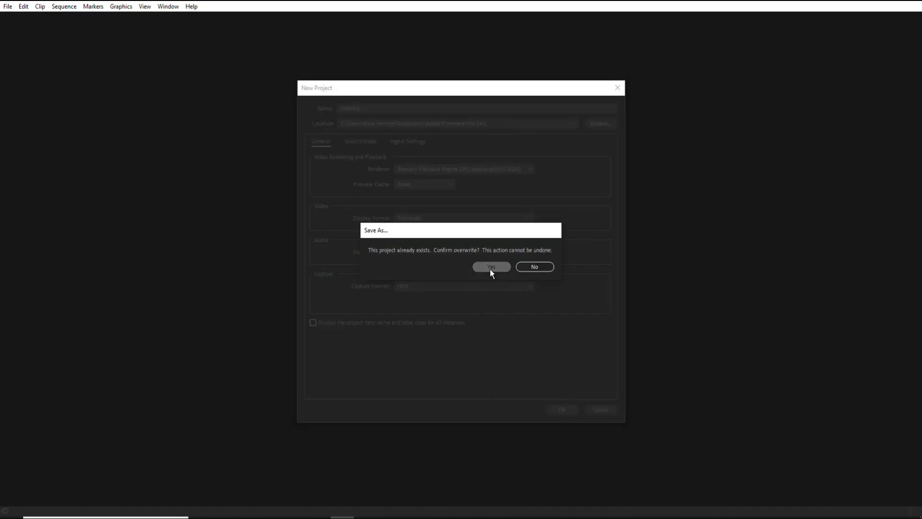
{"action": "left_click", "coordinate": [491, 269]}
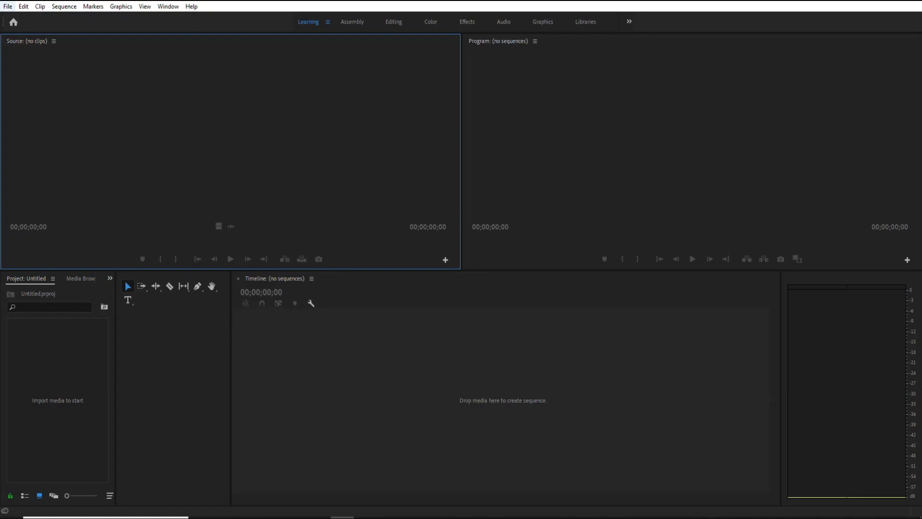
Import the rendered frames as an image sequence starting from Bouncingball_1_0001 in the maya images folder.
{"action": "left_click", "coordinate": [7, 6]}
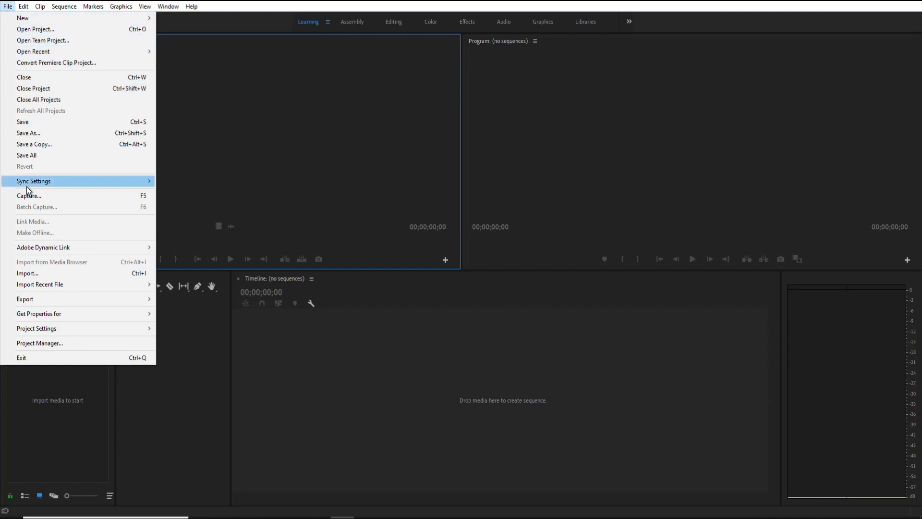
{"action": "left_click", "coordinate": [28, 273]}
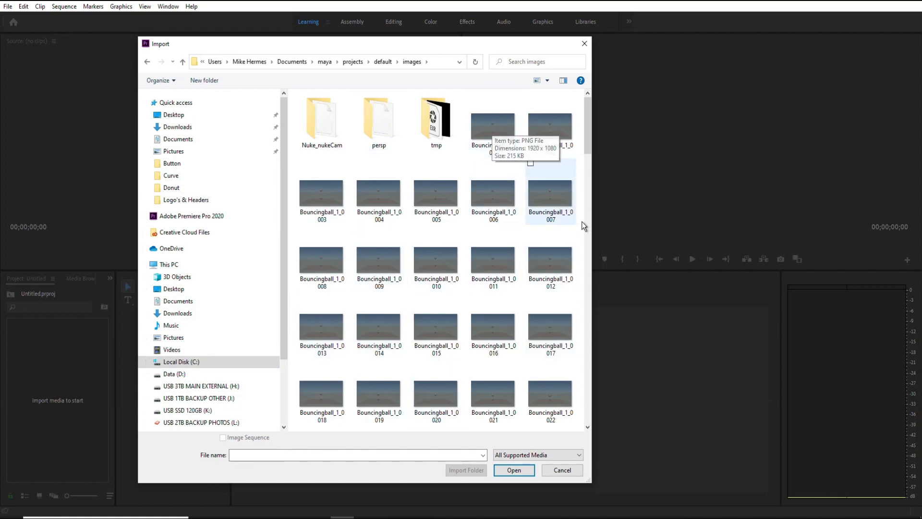
{"action": "left_click", "coordinate": [483, 122]}
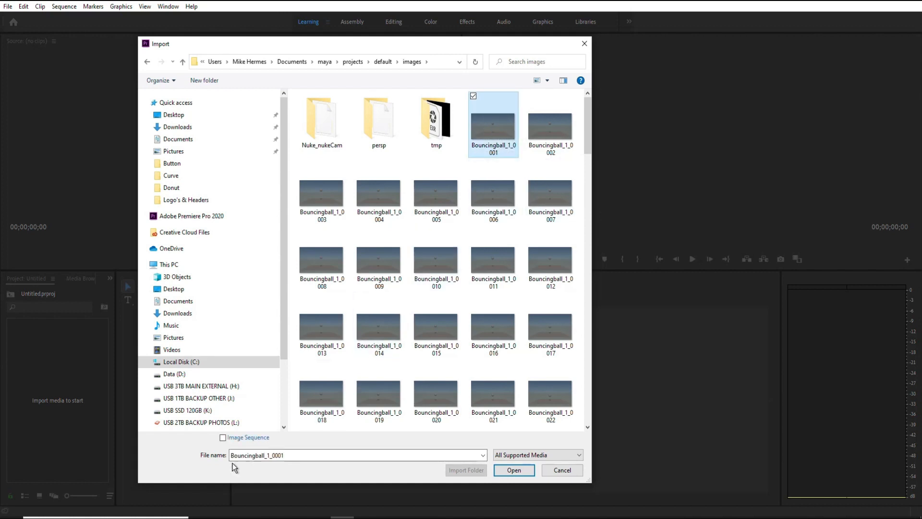
{"action": "left_click", "coordinate": [222, 438]}
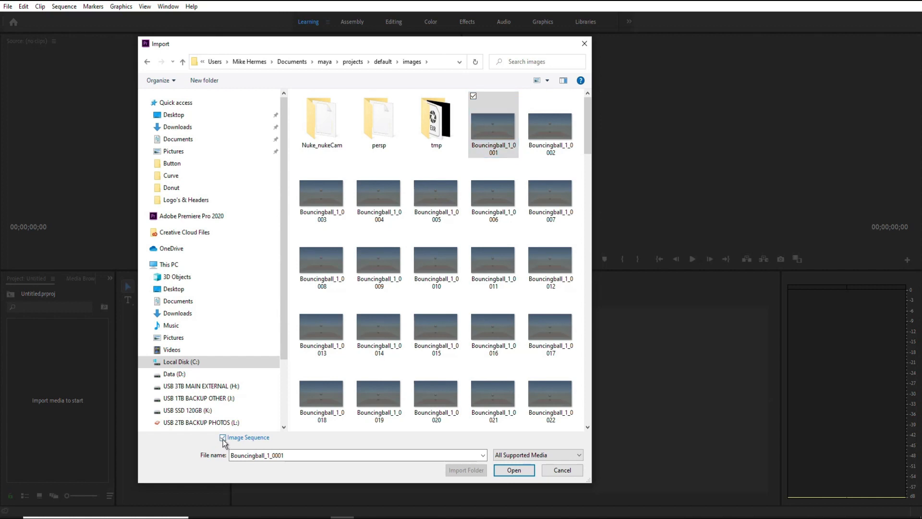
{"action": "left_click", "coordinate": [511, 471]}
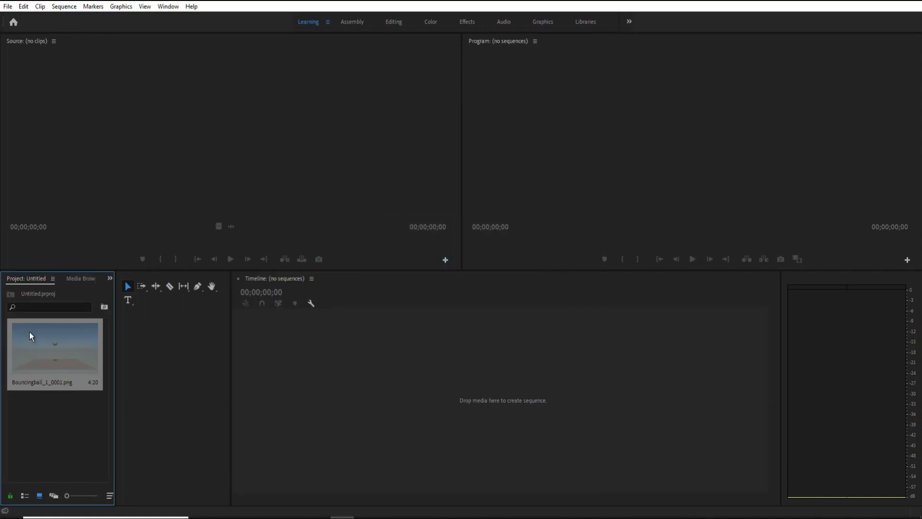
Create a sequence from the Bouncingball_1_0001.png clip in the timeline, preview its playback and return the playhead to the start.
{"action": "left_click_drag", "start_coordinate": [50, 343], "coordinate": [293, 361]}
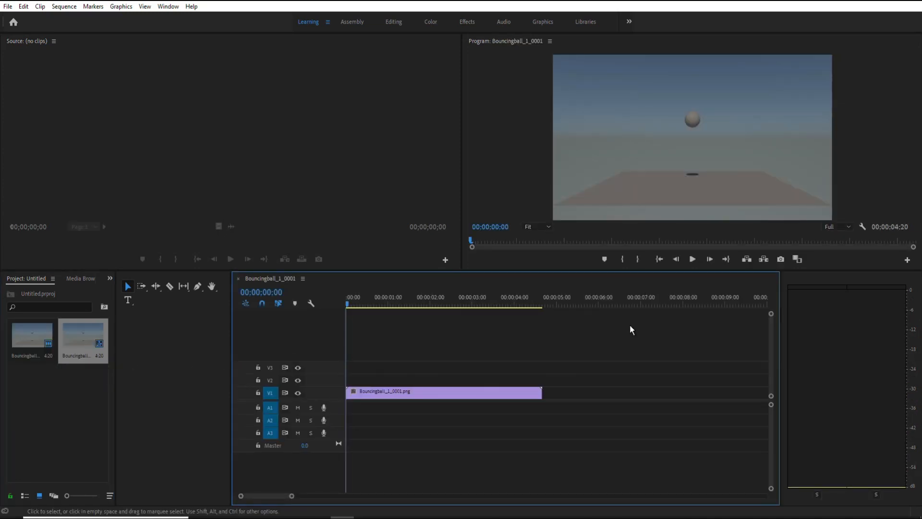
{"action": "left_click", "coordinate": [692, 260]}
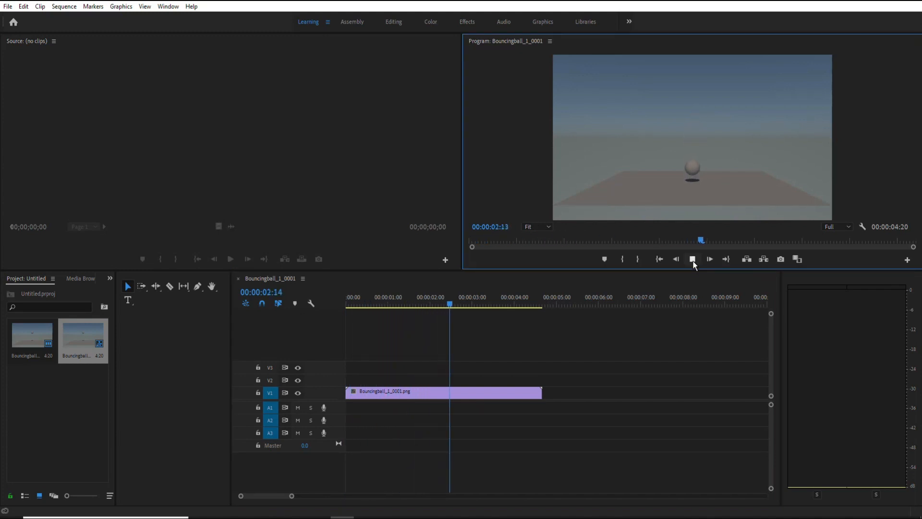
{"action": "left_click", "coordinate": [692, 259]}
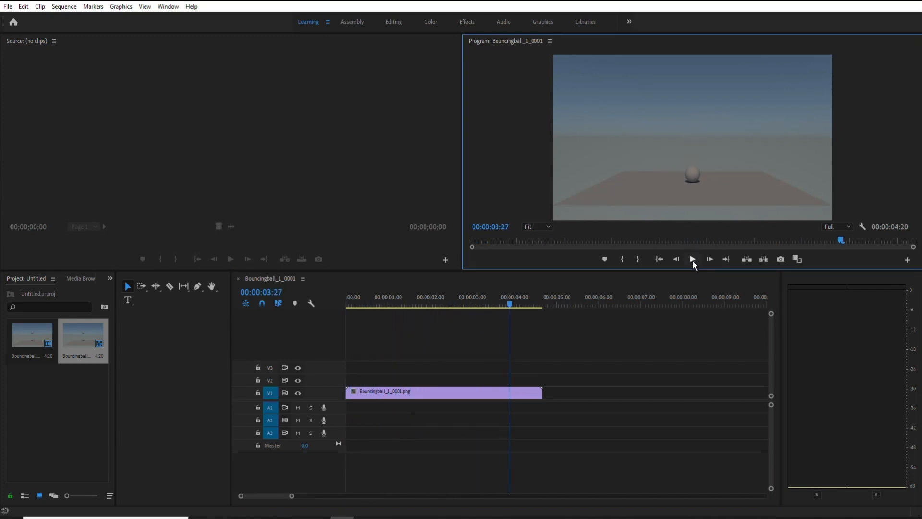
{"action": "left_click_drag", "start_coordinate": [509, 305], "coordinate": [306, 319]}
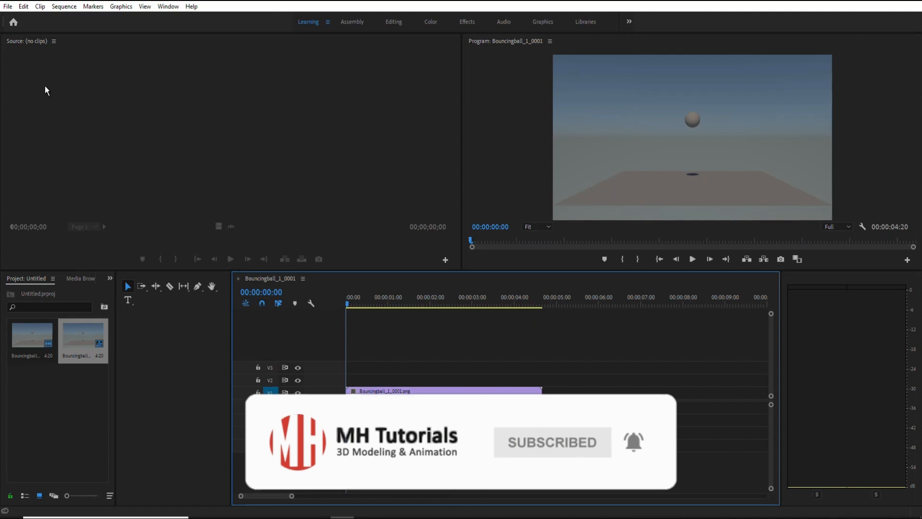
Open the media export settings for the sequence and set the output file to FinalVideoBall on the Desktop as an .mp4 video.
{"action": "left_click", "coordinate": [10, 9]}
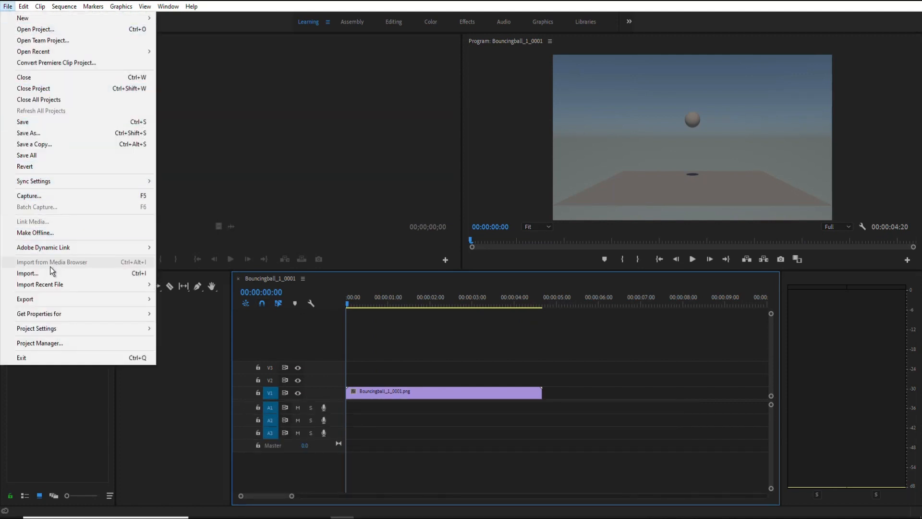
{"action": "mouse_move", "coordinate": [52, 300]}
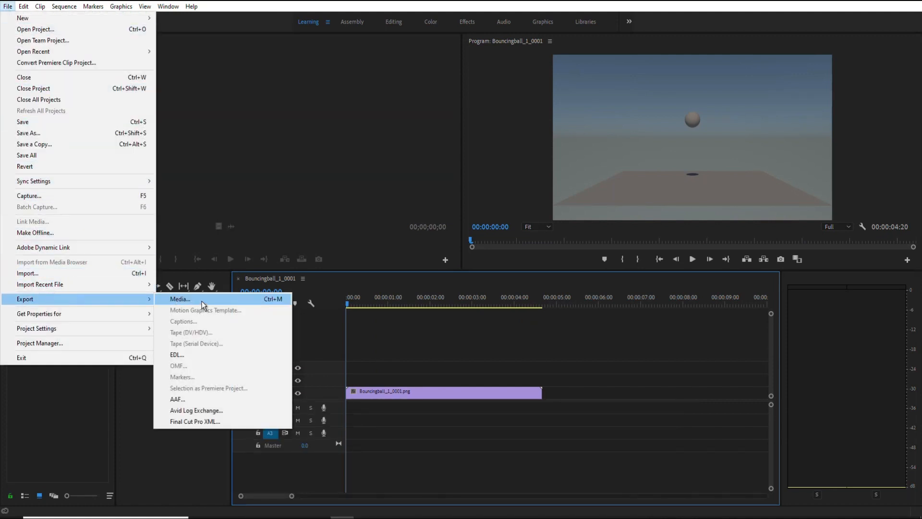
{"action": "left_click", "coordinate": [201, 301]}
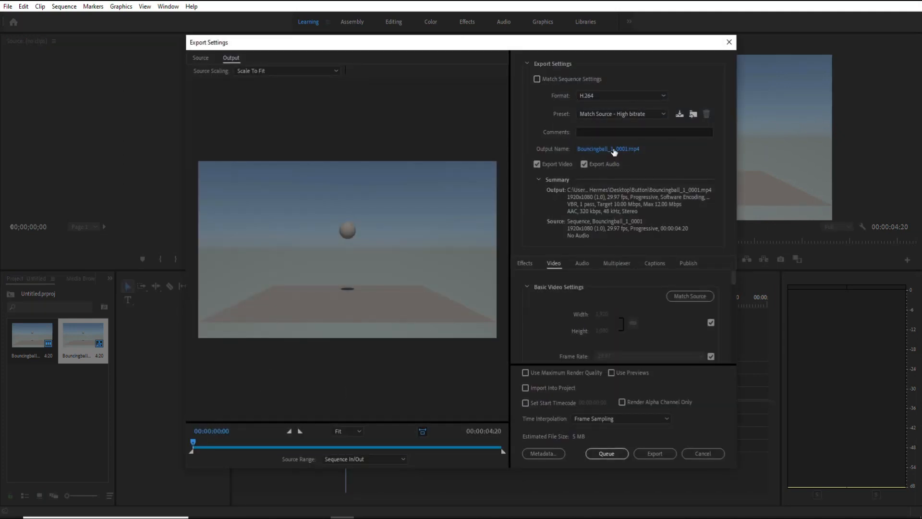
{"action": "left_click", "coordinate": [613, 149]}
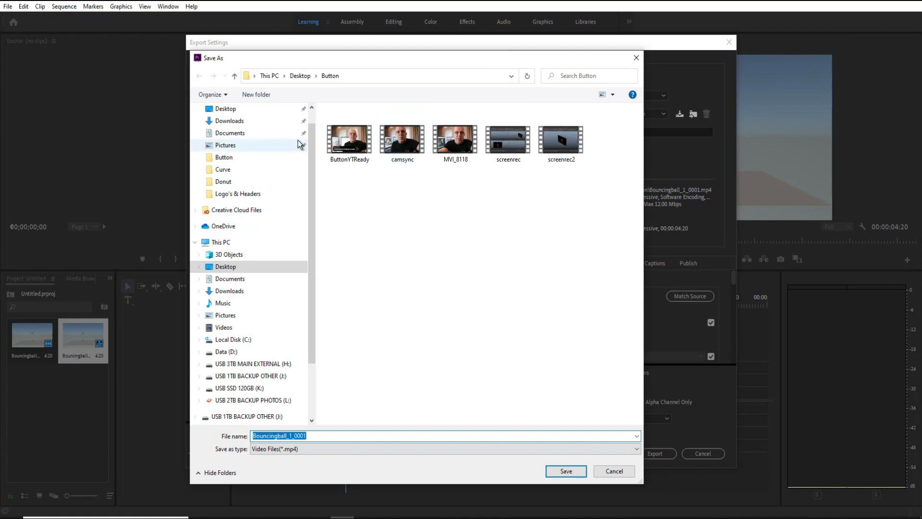
{"action": "left_click", "coordinate": [222, 109]}
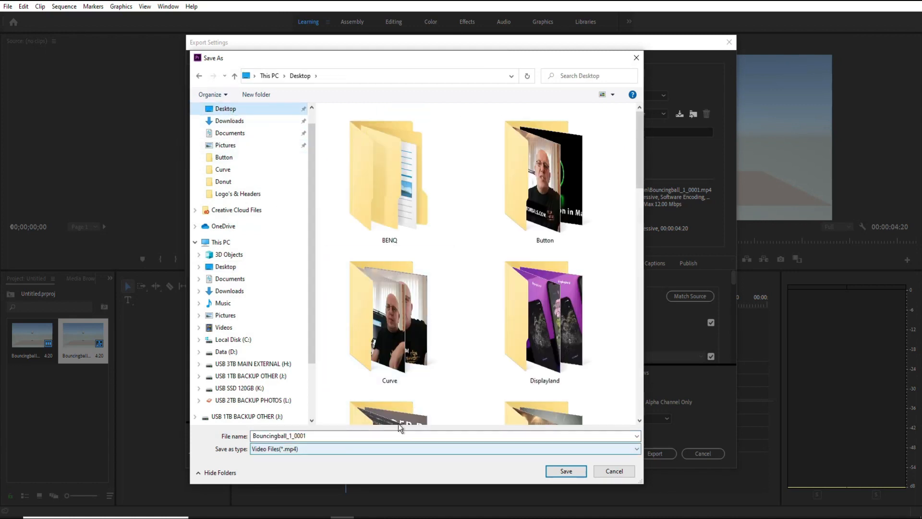
{"action": "left_click_drag", "start_coordinate": [331, 437], "coordinate": [180, 434]}
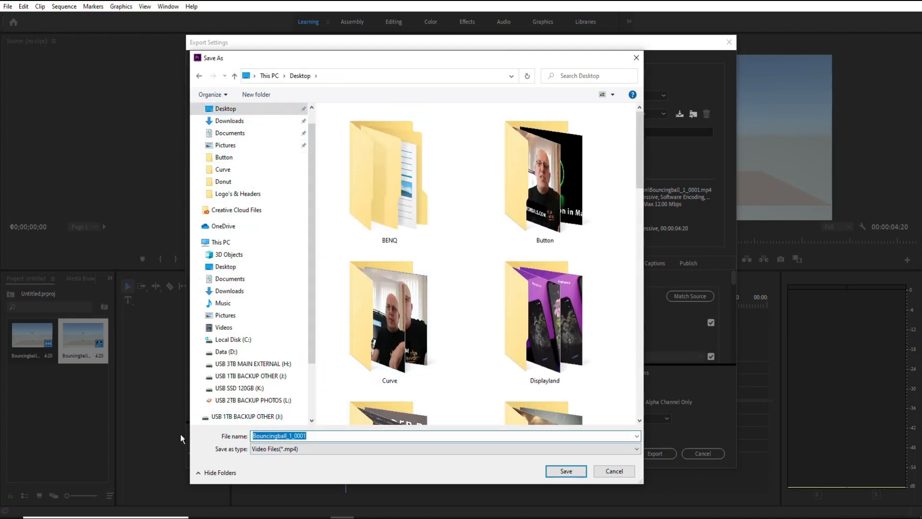
{"action": "type", "text": "FinalVideoBall"}
{"action": "left_click", "coordinate": [315, 448]}
{"action": "left_click", "coordinate": [346, 460]}
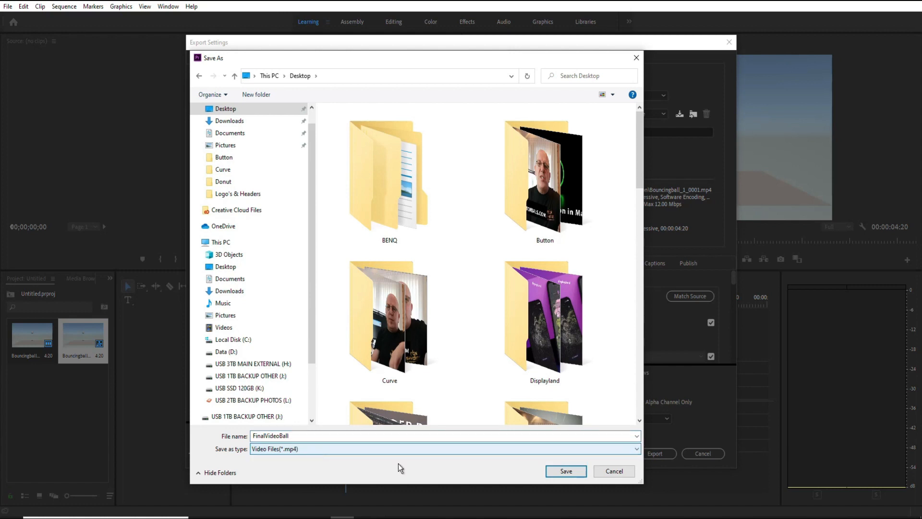
{"action": "left_click", "coordinate": [552, 472]}
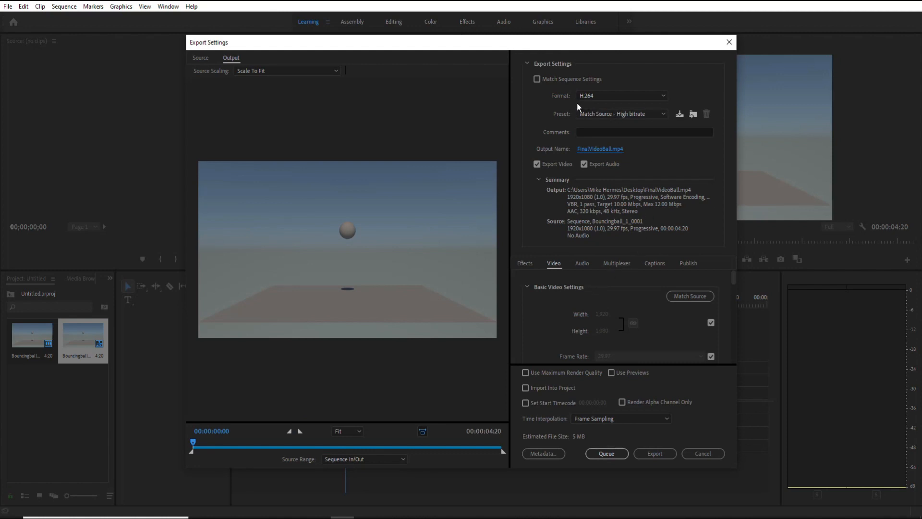
Review the available export formats, keep H.264 and export the video.
{"action": "left_click", "coordinate": [663, 96]}
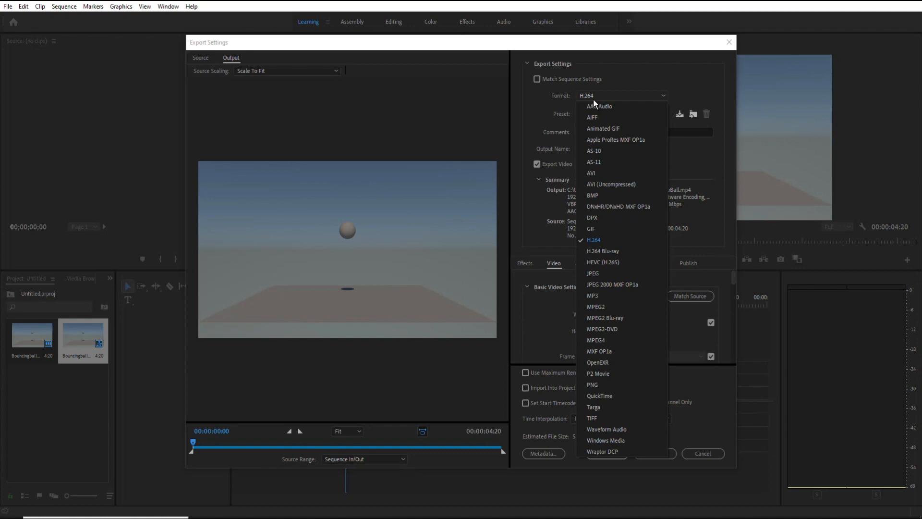
{"action": "left_click", "coordinate": [613, 95]}
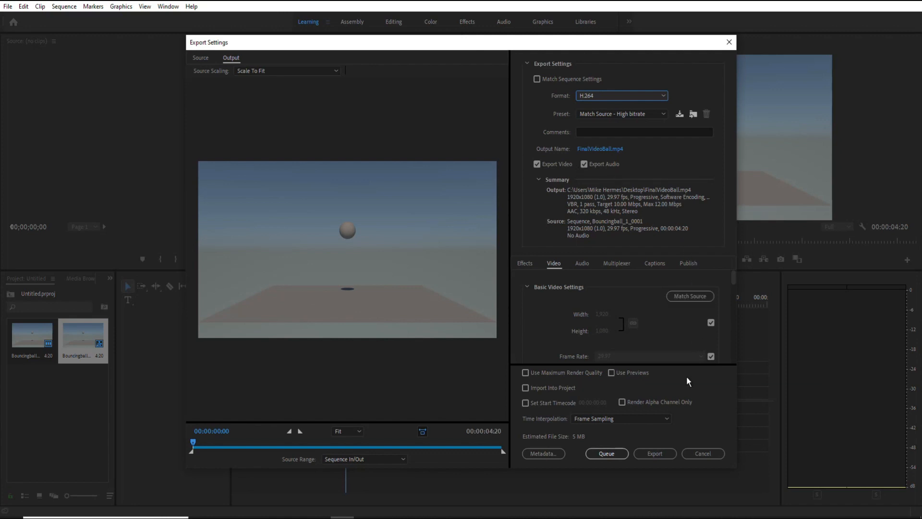
{"action": "left_click", "coordinate": [664, 452]}
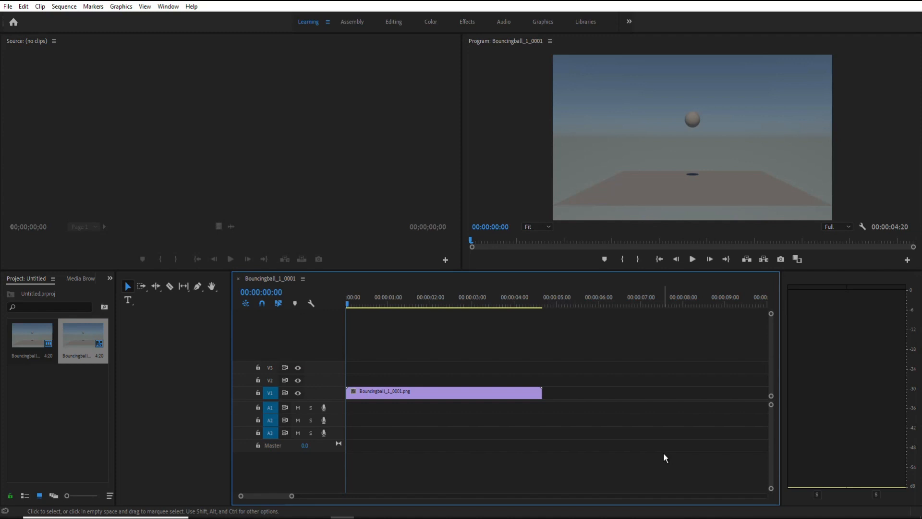
Switch to the Windows desktop and open the exported FinalVideoBall video.
{"action": "left_click", "coordinate": [867, 14]}
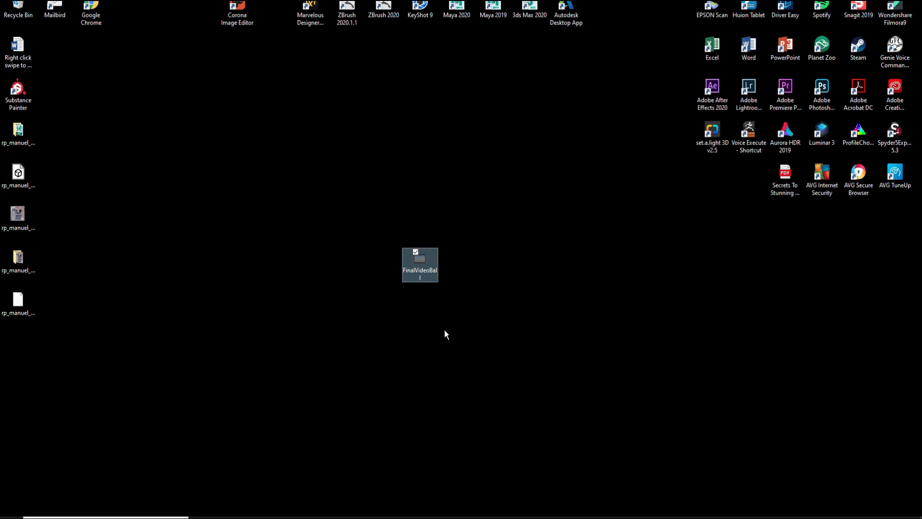
{"action": "double_click", "coordinate": [422, 260]}
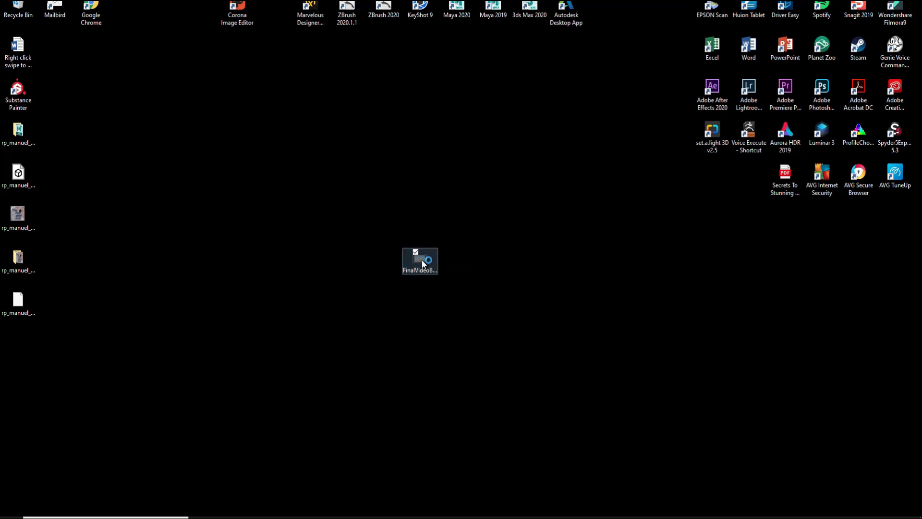